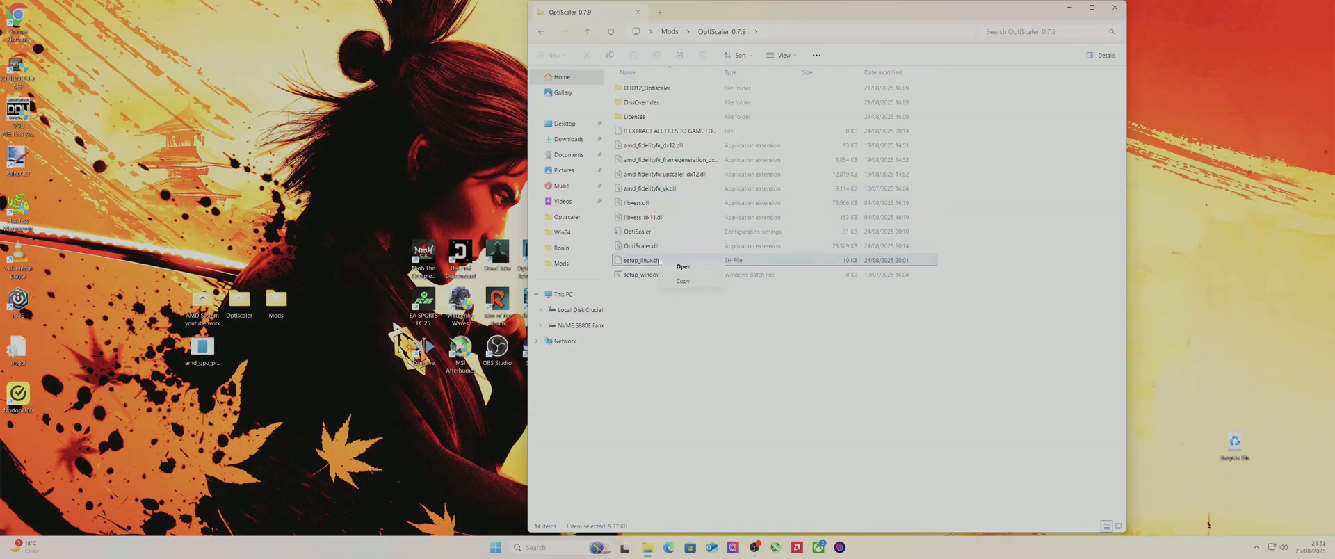
Step: Open Dying Light 2's game executable folder, ph\work\bin\x64
click(837, 416)
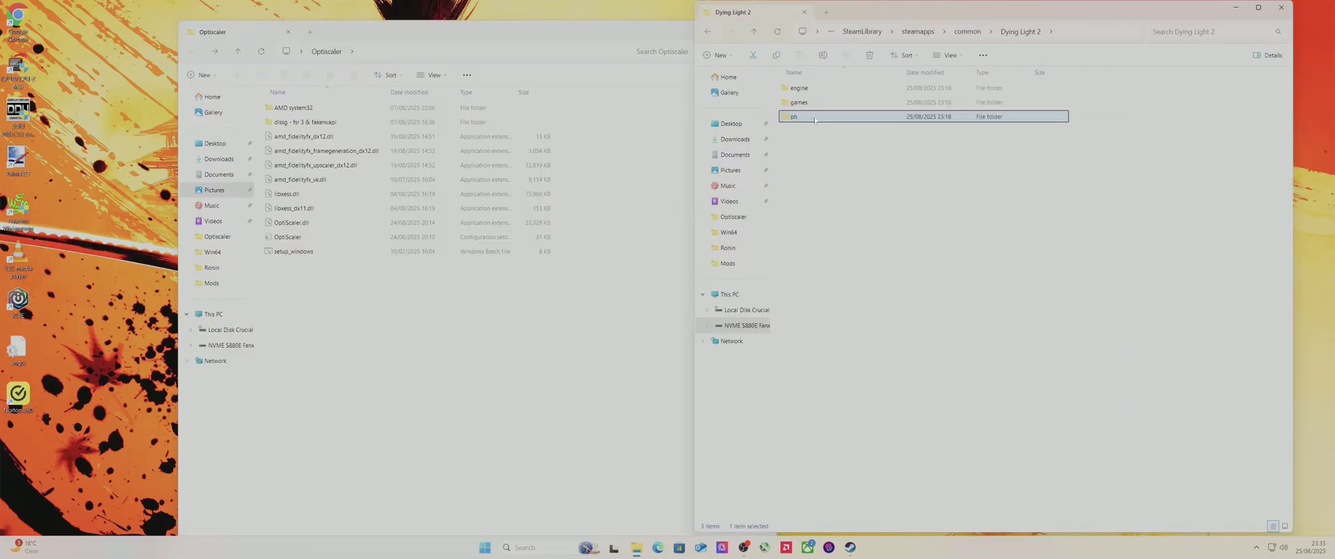
double_click(815, 118)
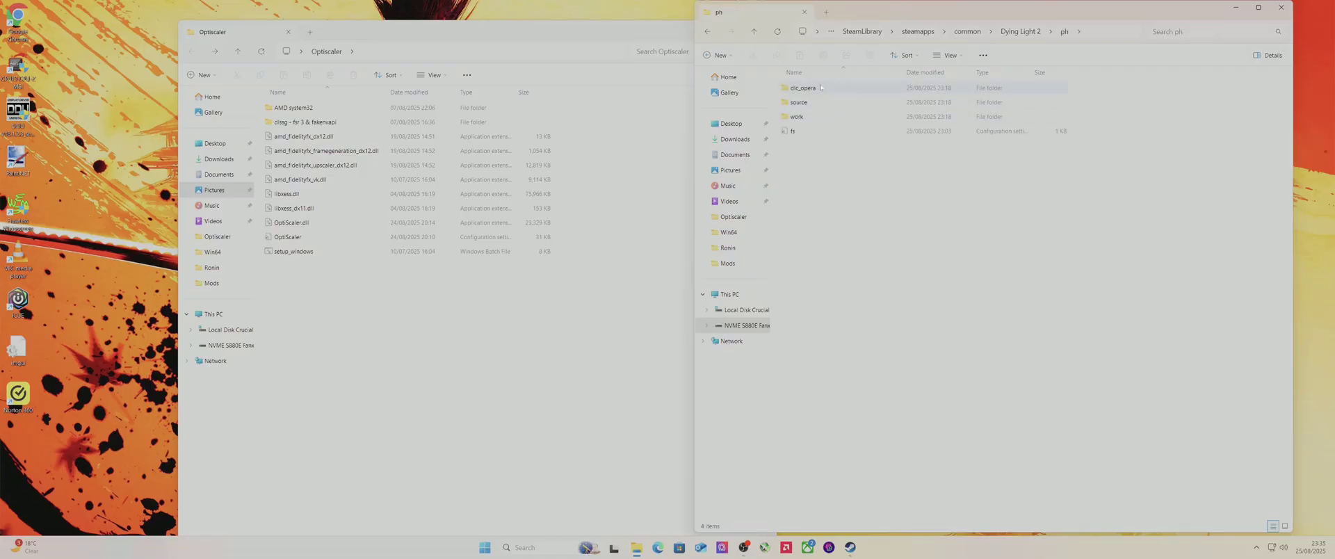
double_click(805, 119)
double_click(803, 89)
double_click(803, 89)
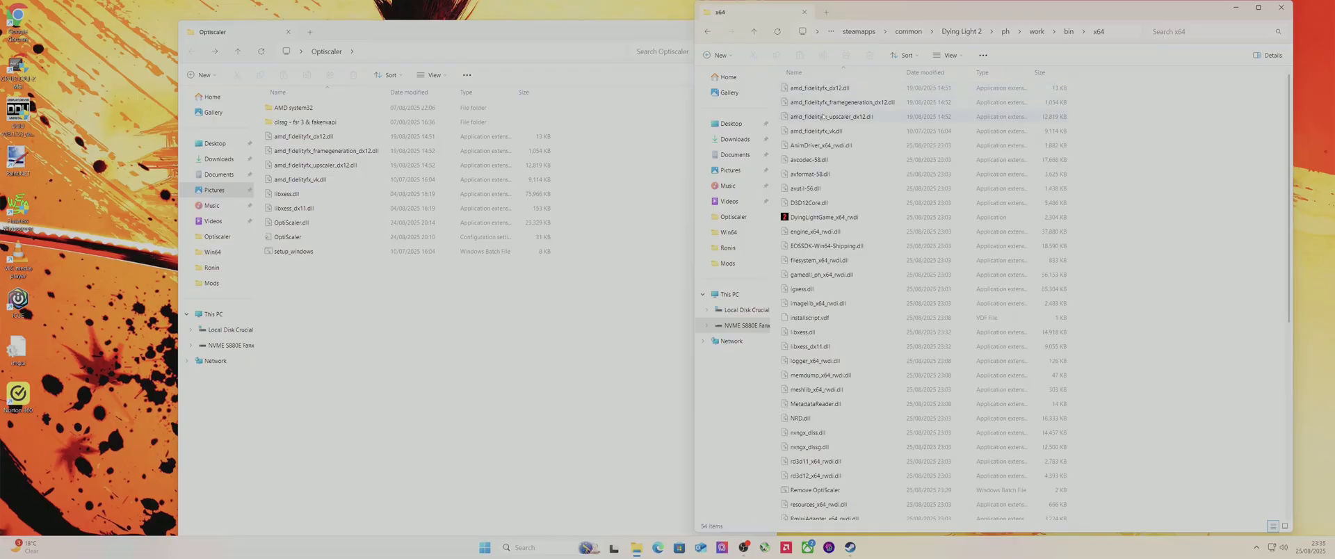
scroll(832, 123, down, 5)
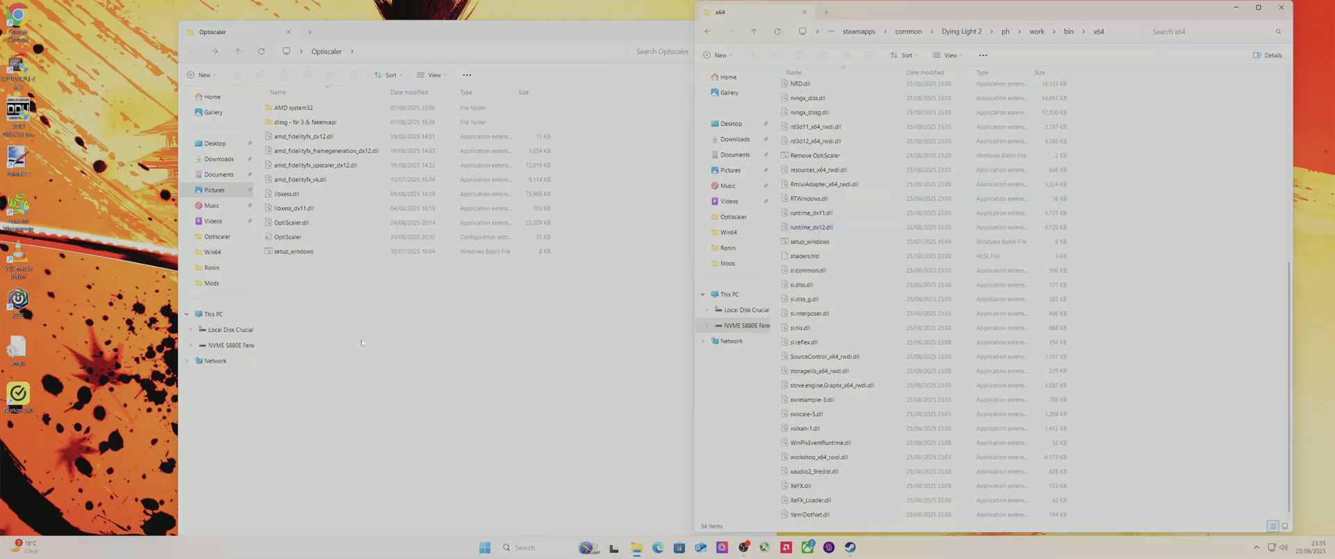
Step: Copy the nine loose files, amd_fidelityfx_dx12.dll through setup_windows, from the Optiscaler folder into the game's x64 folder
click(331, 329)
drag(315, 268, 318, 140)
right_click(318, 141)
click(351, 153)
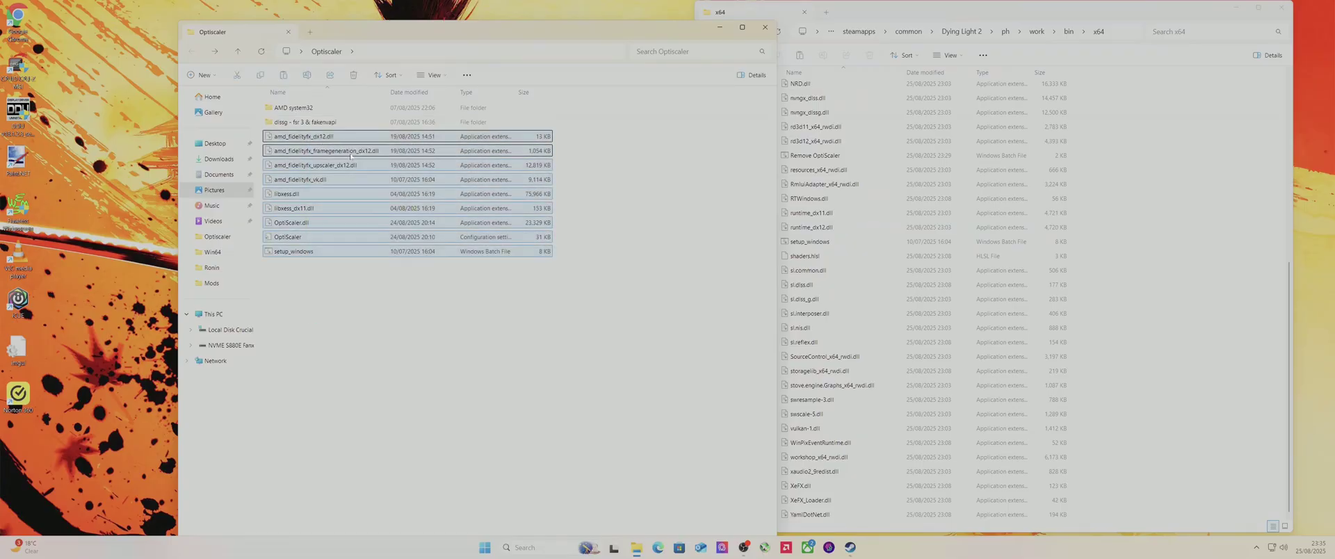
right_click(1123, 426)
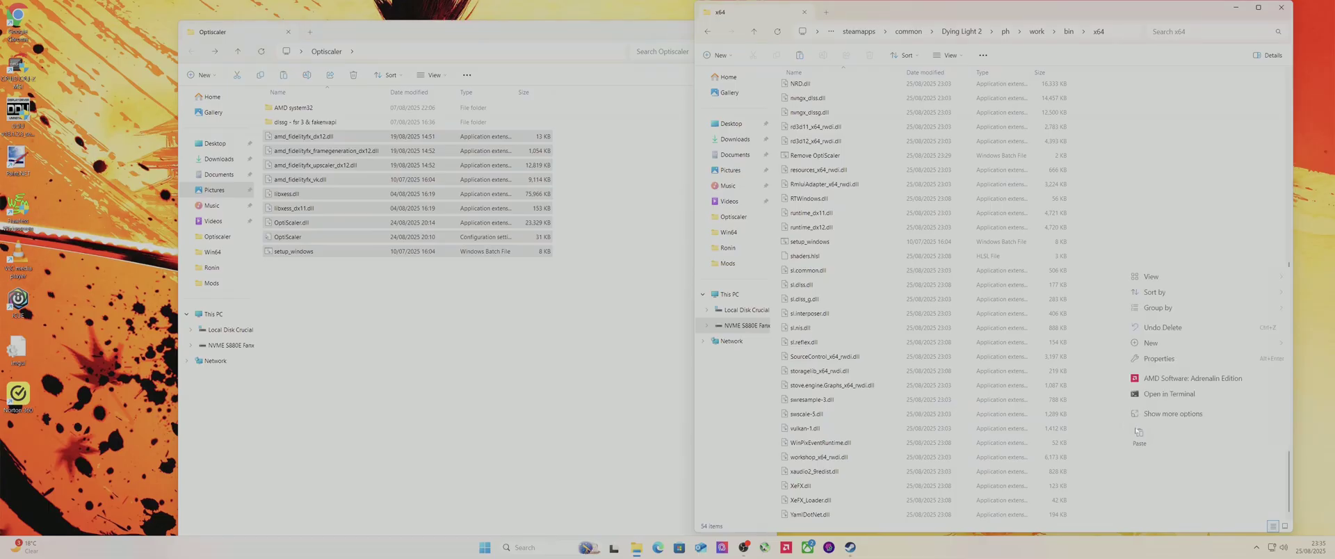
click(1140, 440)
click(695, 223)
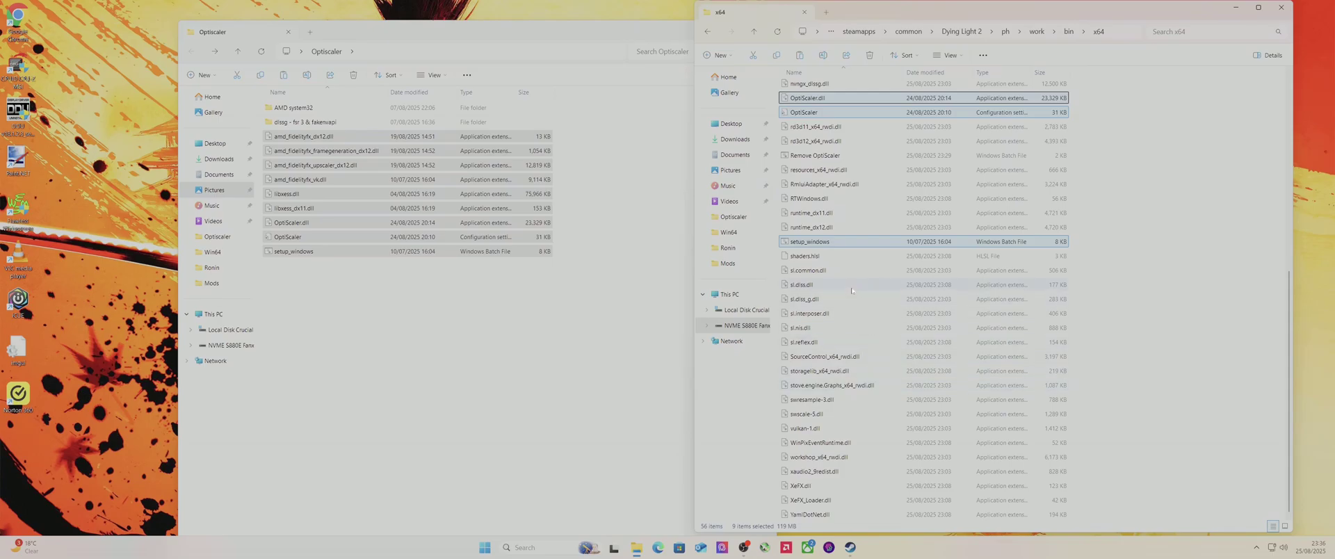
Step: Run setup_windows choosing dxgi.dll, AMD/Intel GPU and Yes for DLSS inputs, and close the console and both folder windows
double_click(809, 241)
click(692, 287)
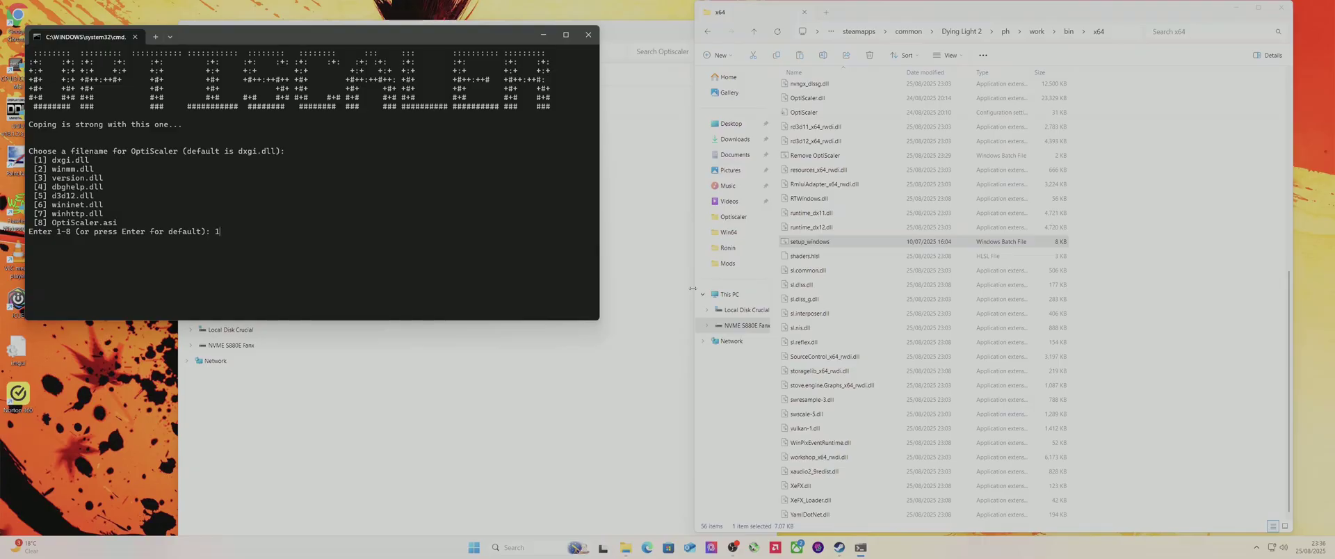
text(1)
key(Return)
text(1)
key(Return)
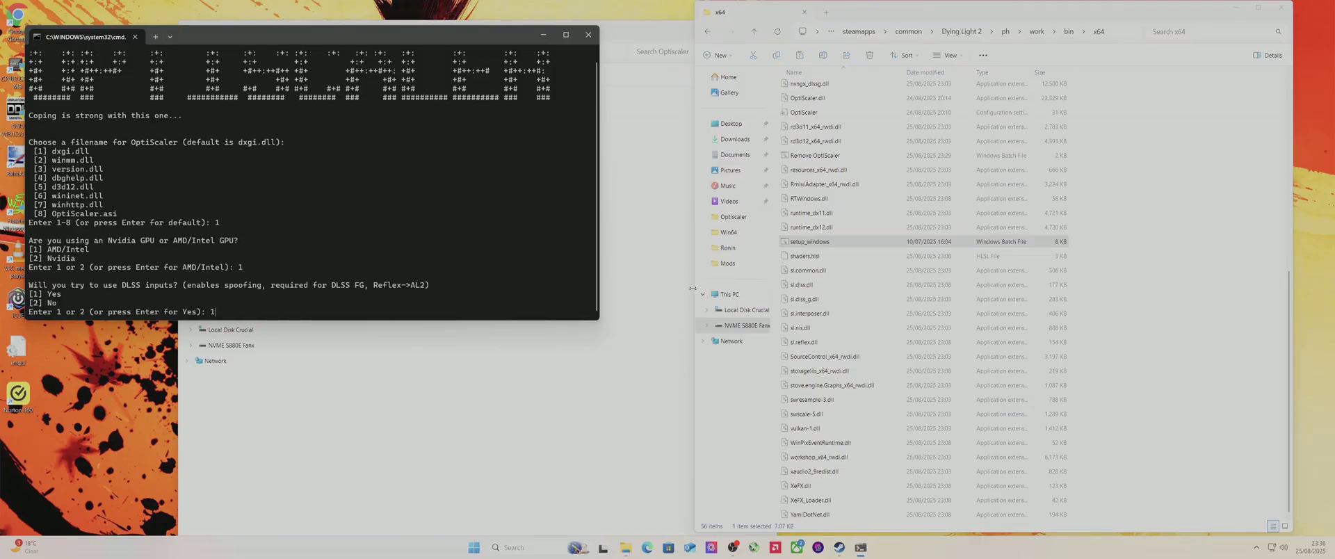
text(1)
key(Return)
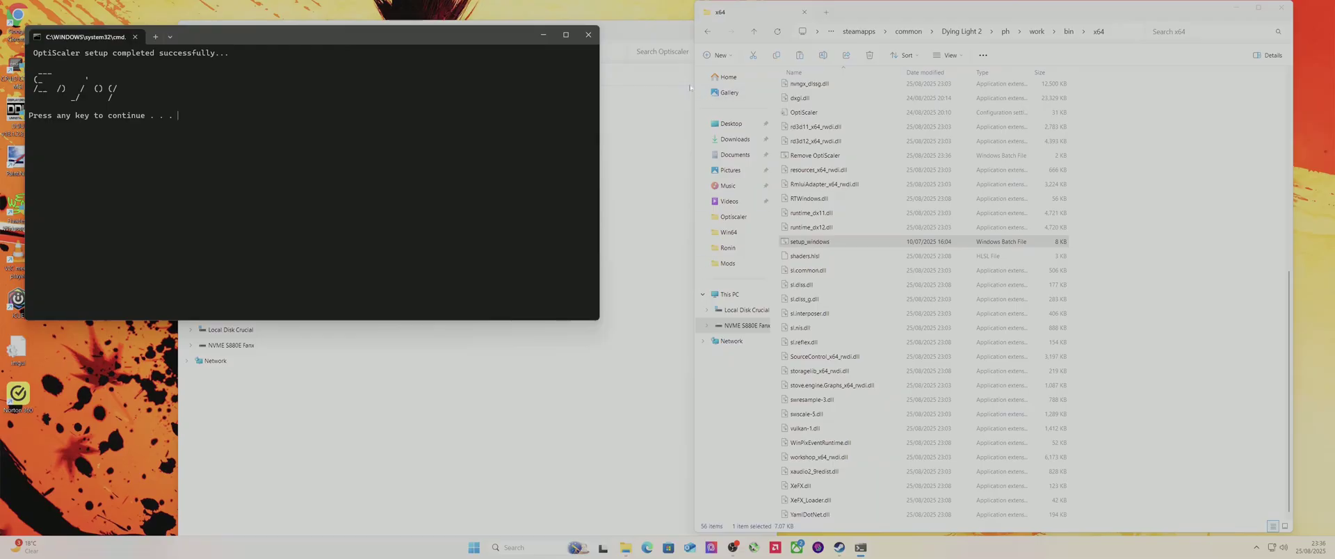
click(588, 35)
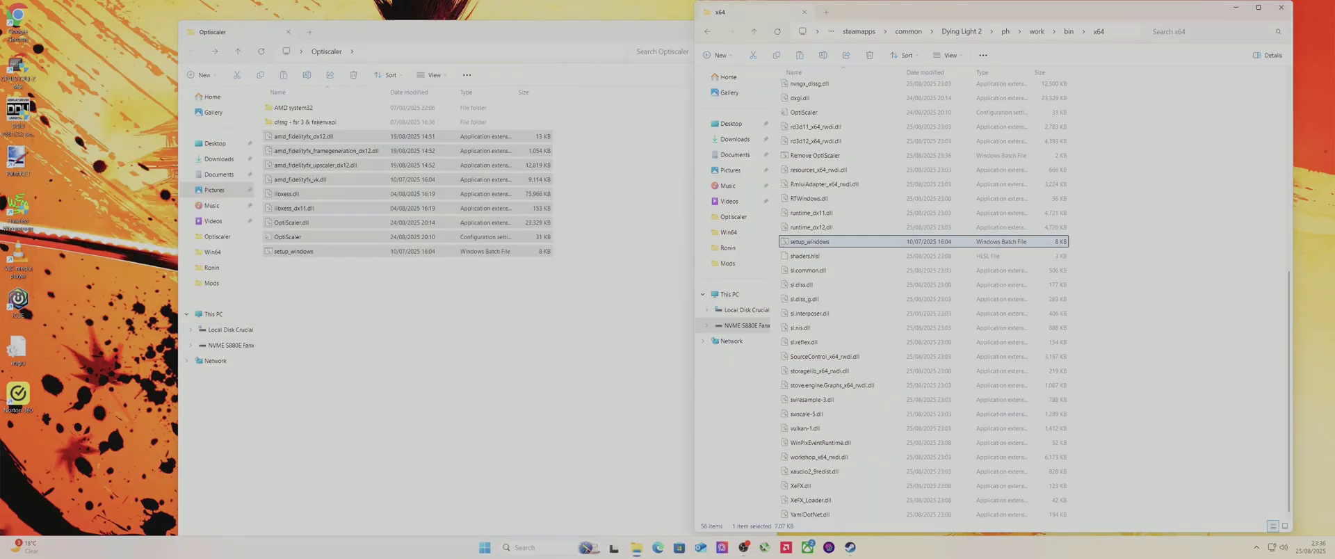
click(1279, 10)
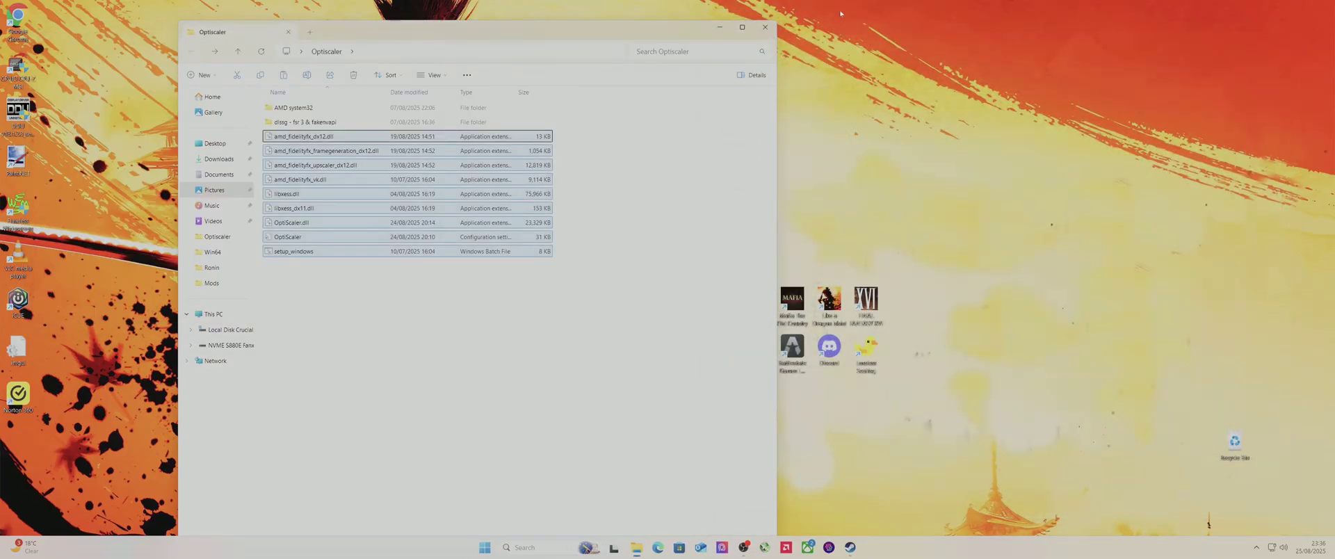
click(765, 27)
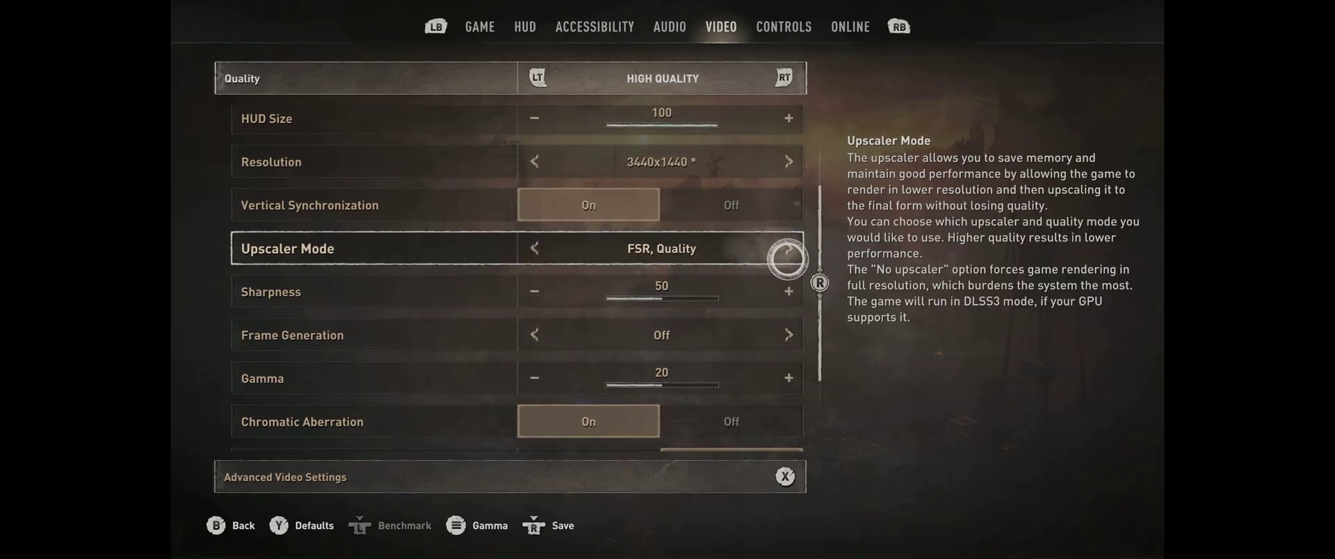
Step: Set the game's Upscaler Mode to XeSS, Quality in the video settings
click(787, 258)
click(787, 258)
click(786, 258)
click(787, 258)
click(787, 258)
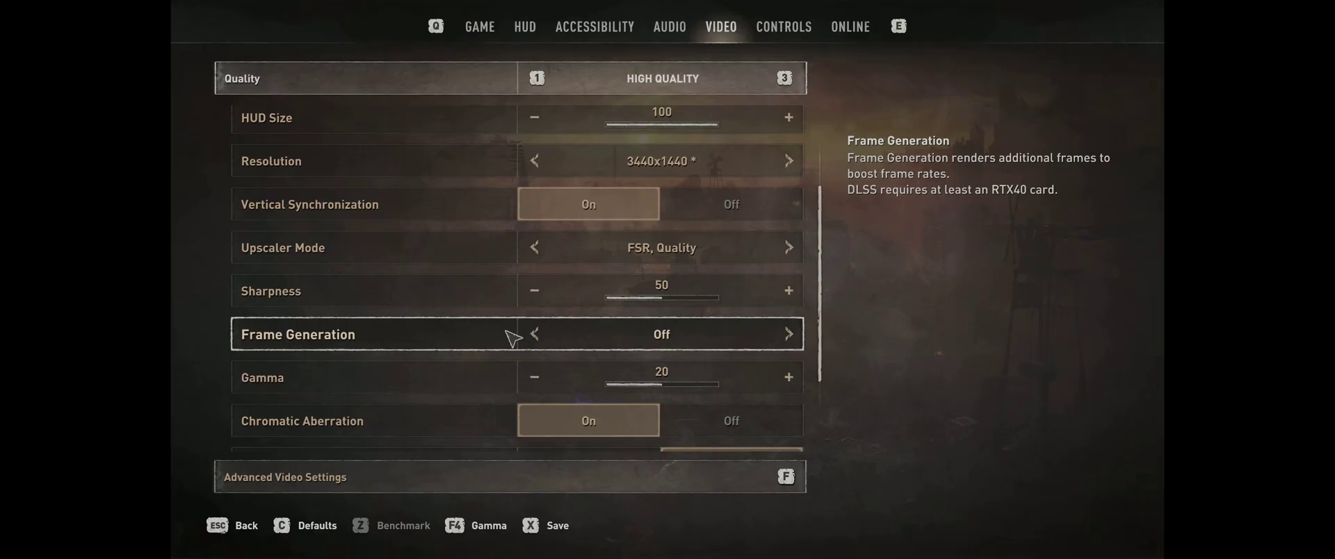
click(787, 257)
click(787, 257)
click(787, 257)
click(787, 258)
click(787, 258)
click(787, 258)
click(787, 258)
click(787, 258)
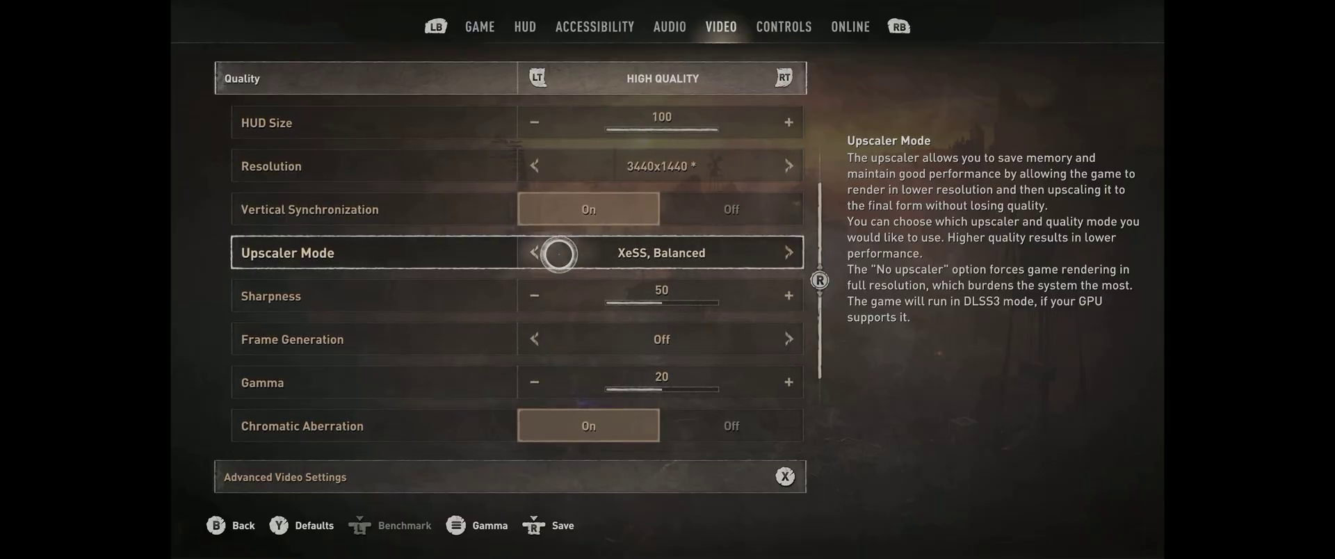
click(547, 253)
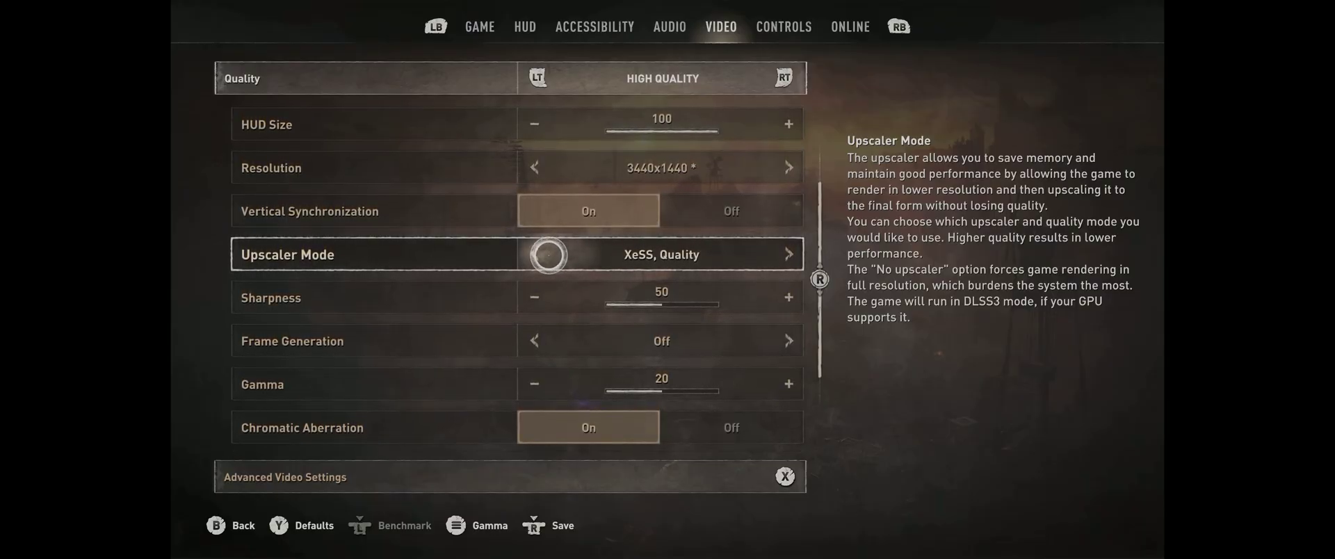
Step: Continue past the game's title screen and close the OptiScaler overlay to reach the main menu
key(Insert)
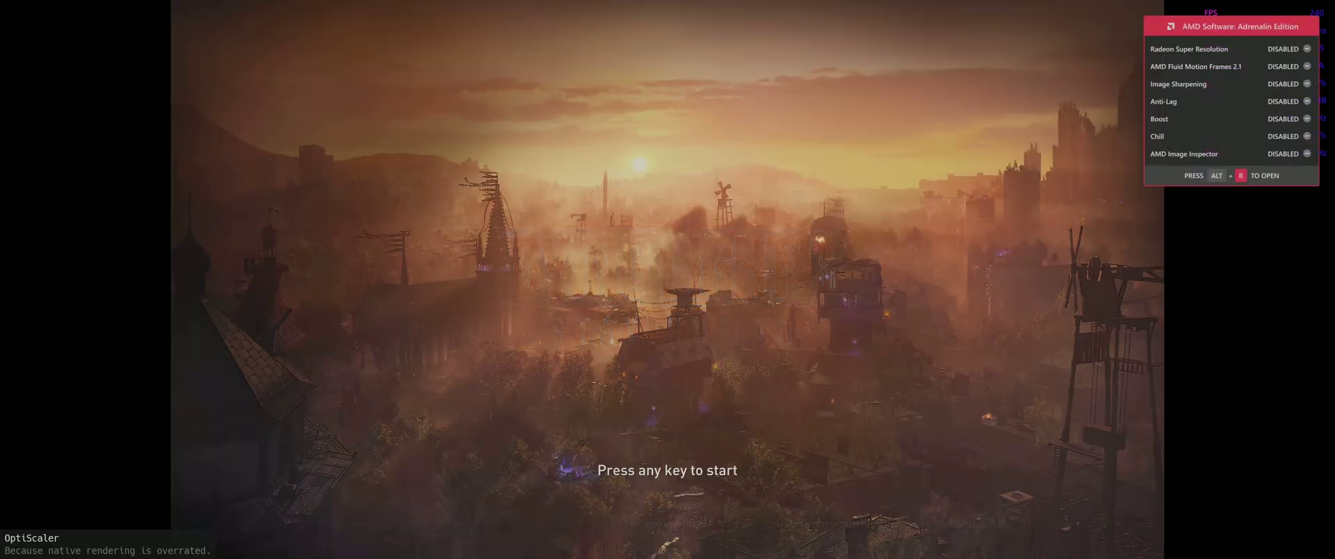
key(Return)
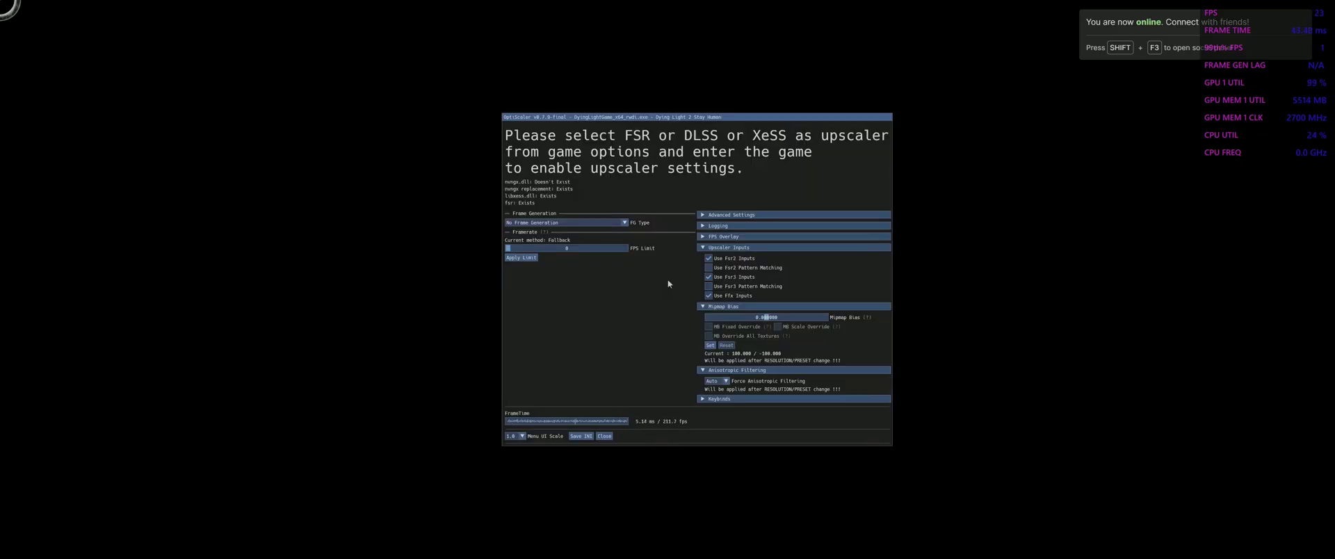
key(Insert)
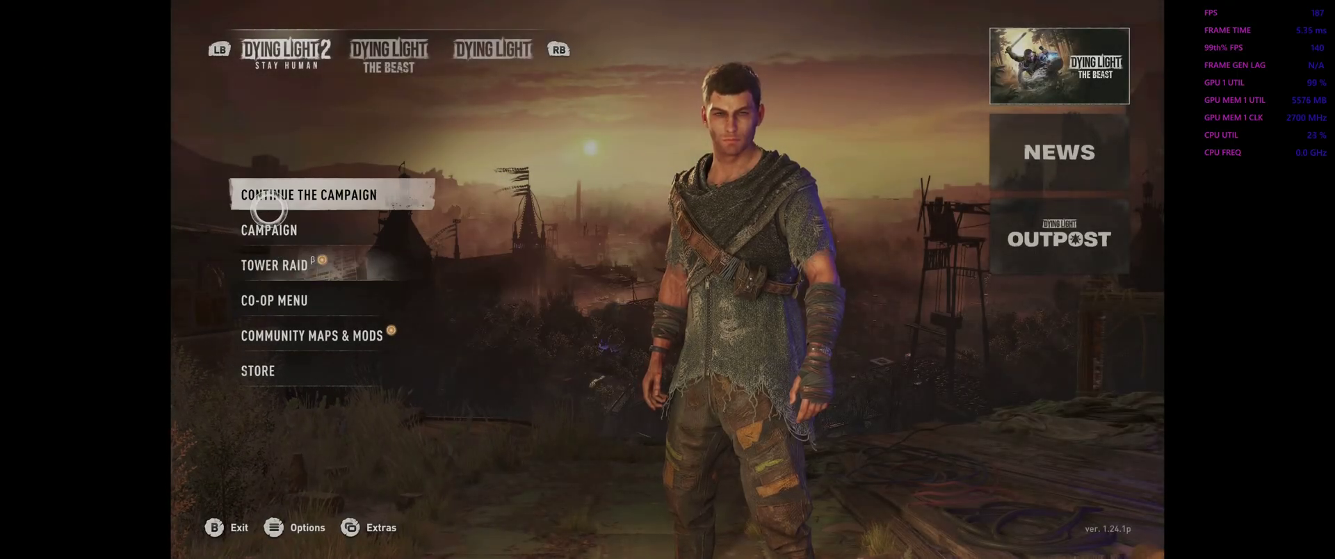
Step: Open the game's video options and check the Upscaler Mode setting
key(Escape)
key(e)
key(e)
key(e)
key(e)
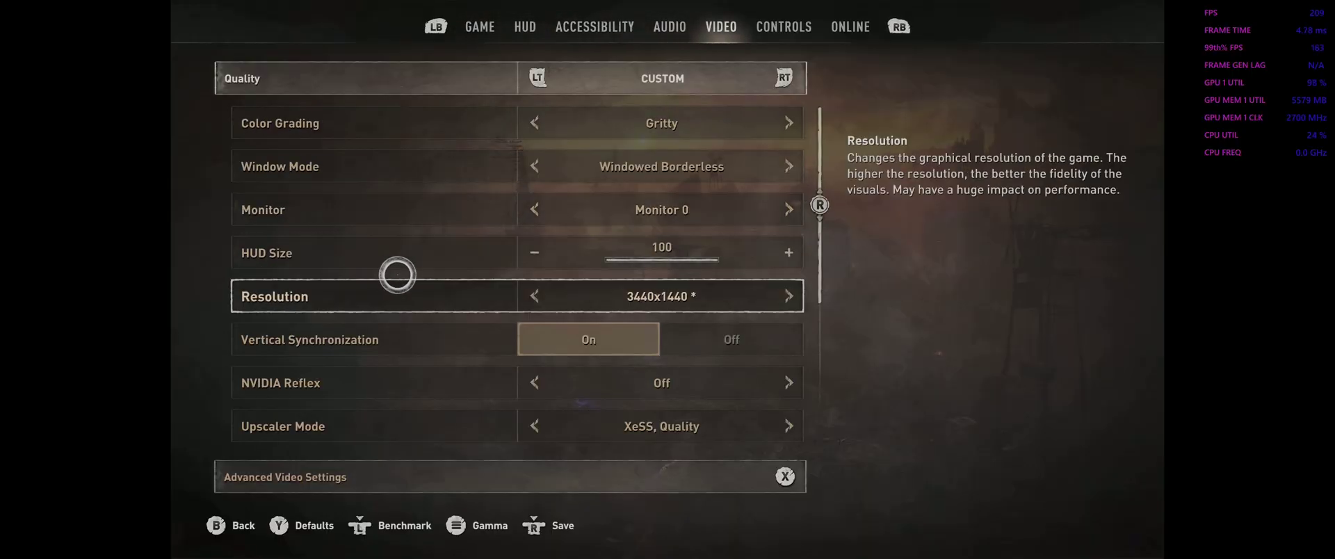
scroll(463, 268, down, 6)
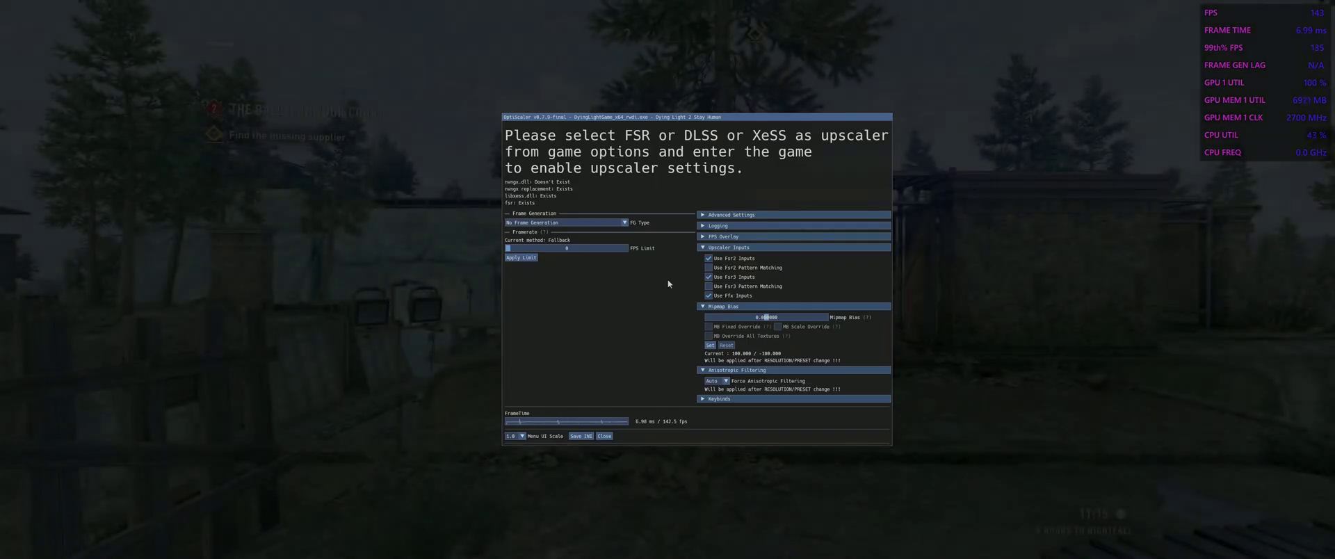
Step: Check the OptiScaler overlay during gameplay, bring up the pause menu and close the overlay
key(Insert)
key(Insert)
key(Escape)
key(Down)
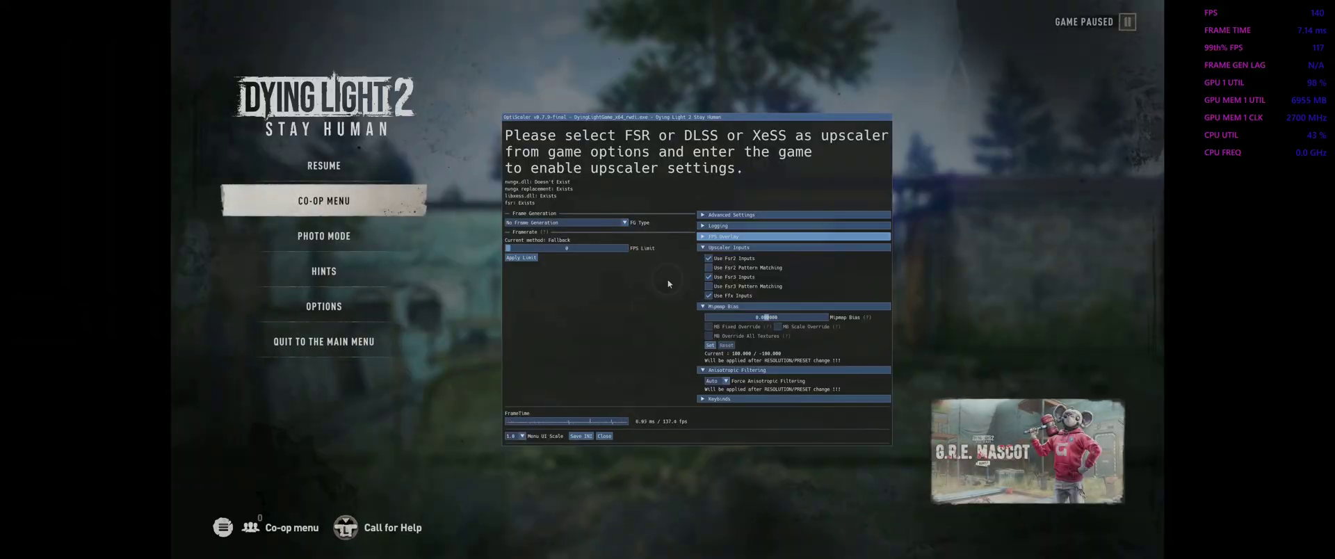
key(Up)
key(Insert)
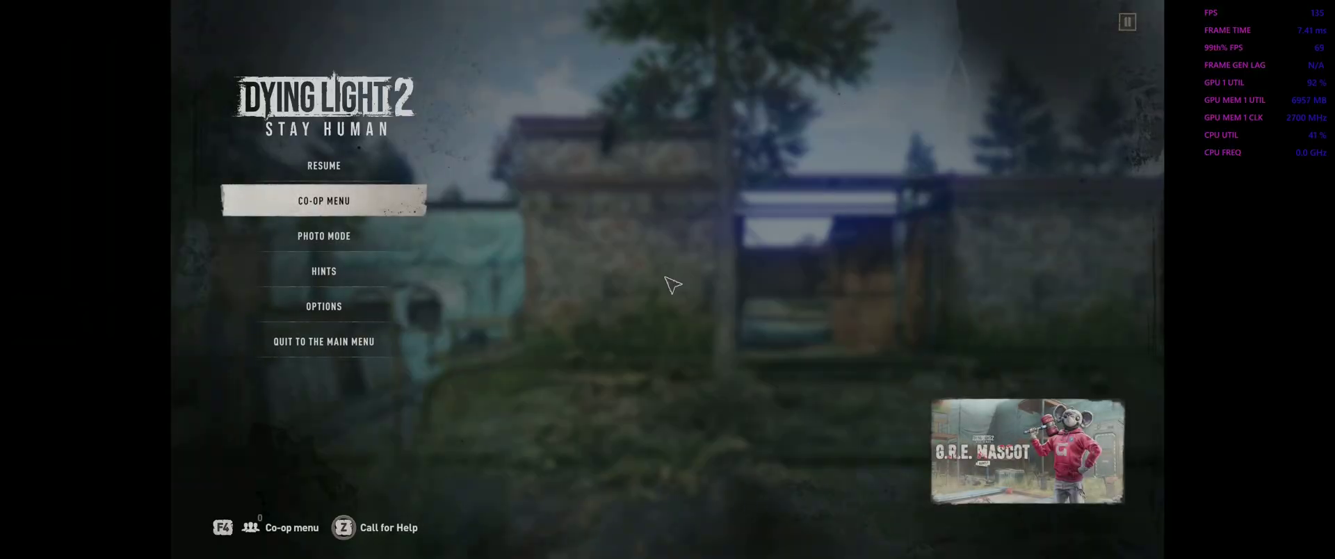
Step: Open the video settings in the options of the paused game
key(Down)
click(382, 304)
key(e)
key(e)
key(e)
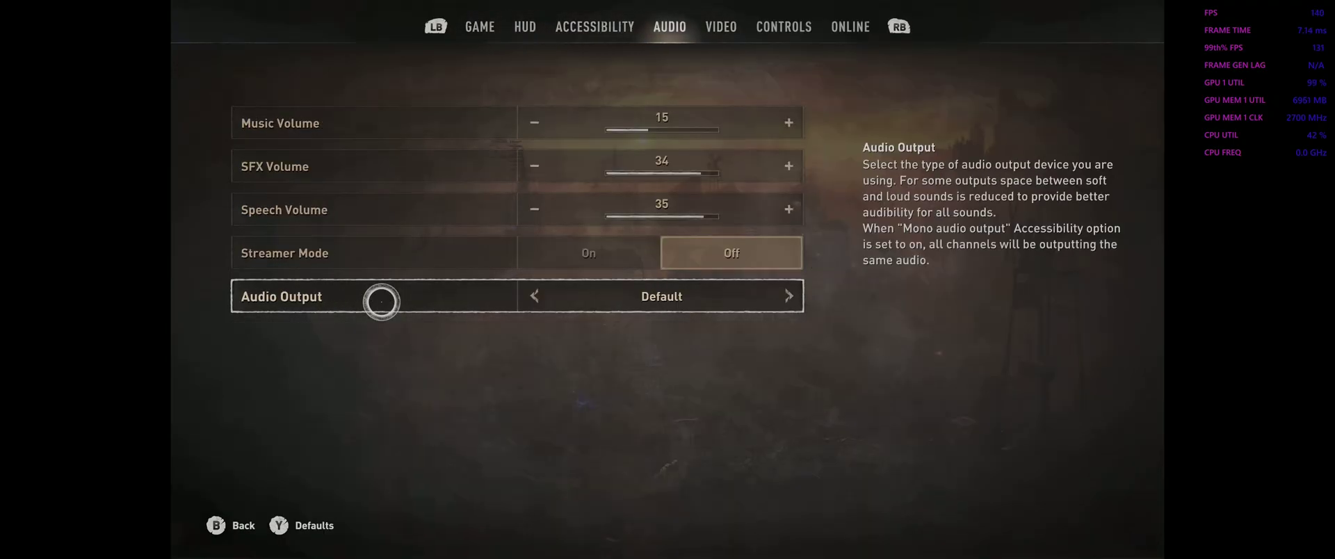
key(e)
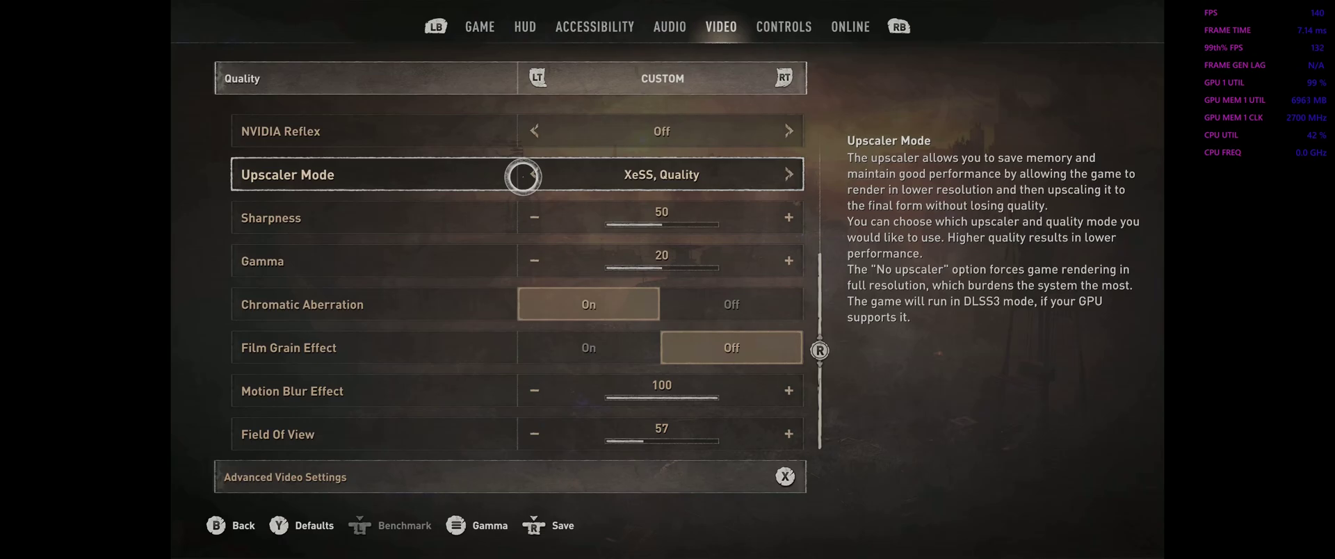
Step: Change the game's Upscaler Mode to DLSS so OptiScaler receives DLSS input
click(534, 173)
click(536, 172)
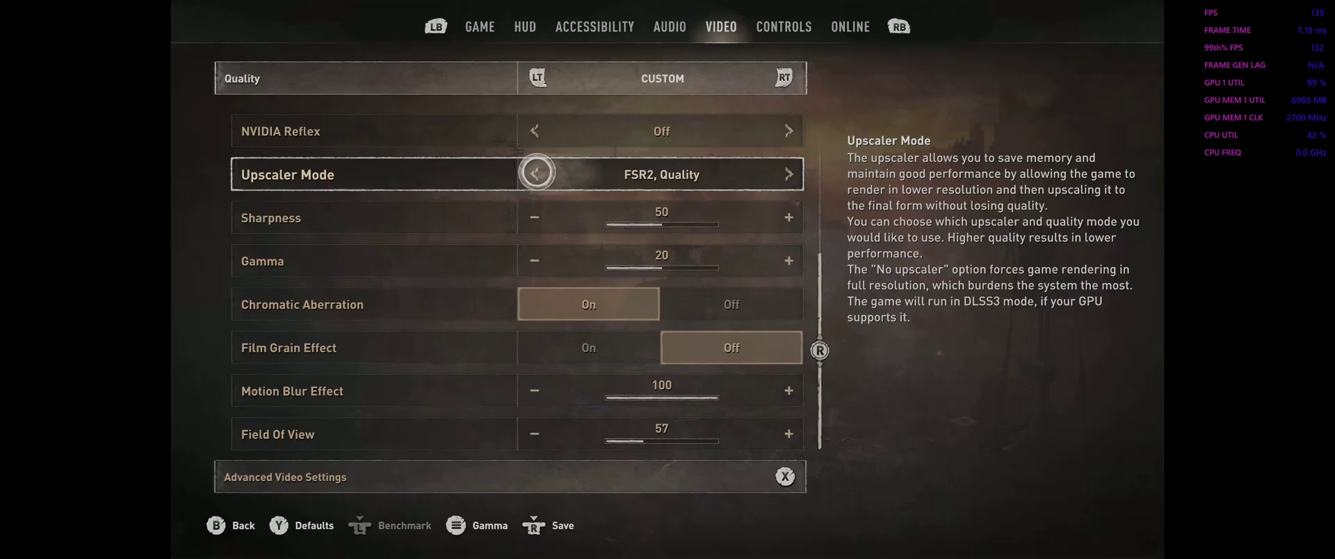
click(536, 173)
click(536, 172)
click(536, 173)
click(536, 172)
click(536, 172)
click(536, 172)
click(536, 172)
click(535, 172)
click(536, 173)
click(536, 173)
click(536, 172)
click(536, 172)
click(536, 173)
click(536, 173)
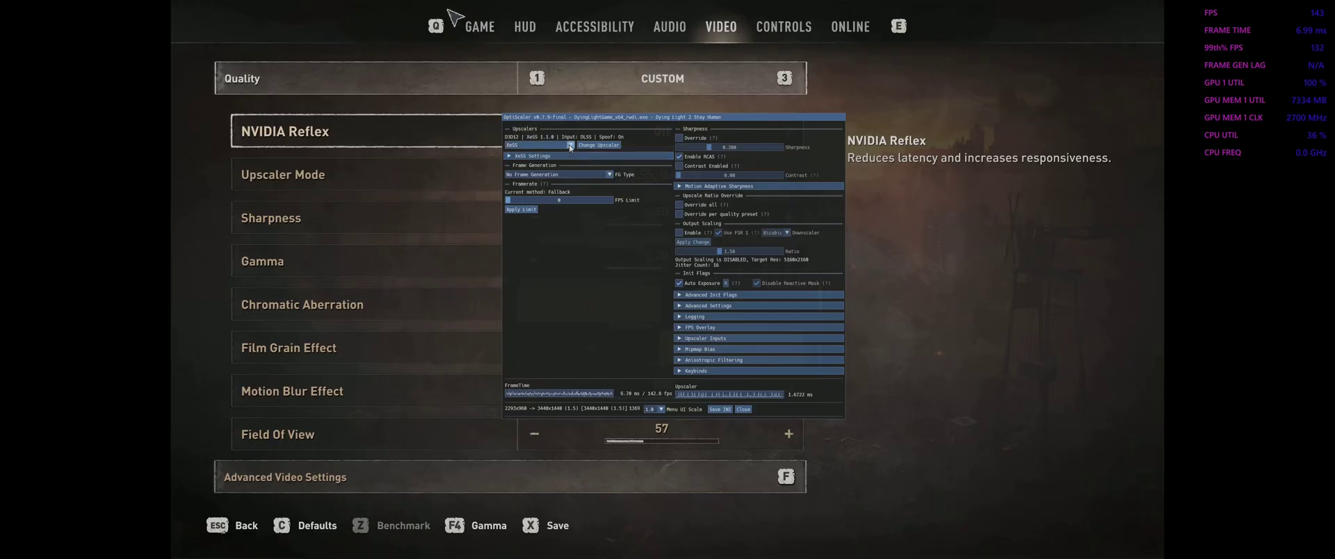
Step: Choose FSR 3.X/4 as the upscaler in the OptiScaler overlay
key(Down)
key(Down)
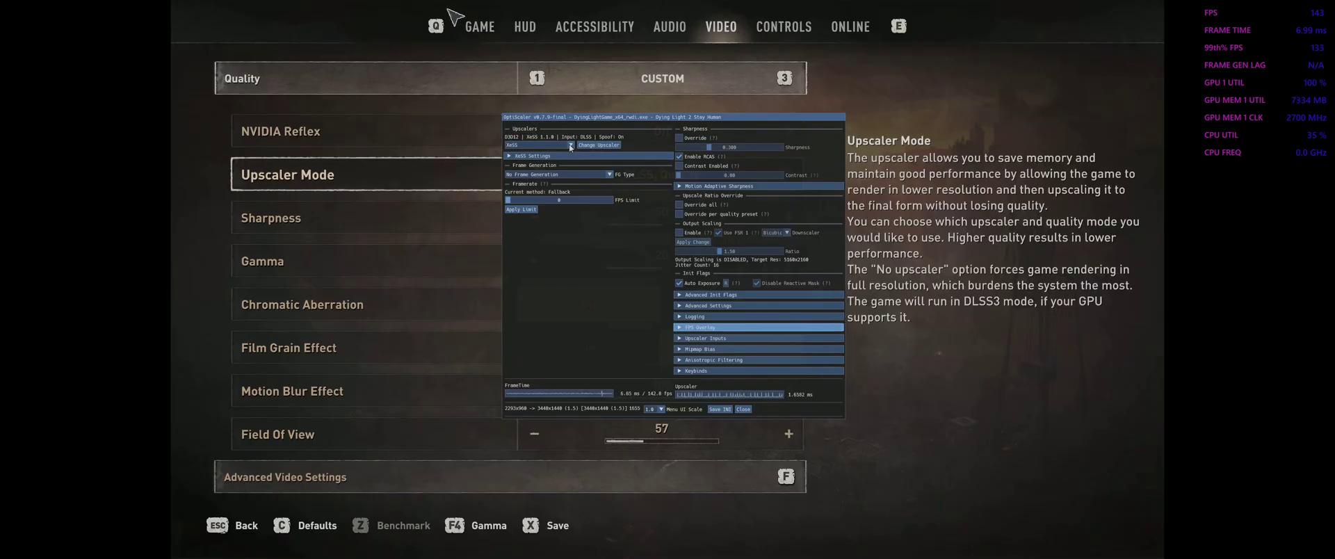
key(Up)
key(Up)
key(Up)
key(Up)
key(Up)
key(Up)
key(Up)
key(Down)
click(570, 146)
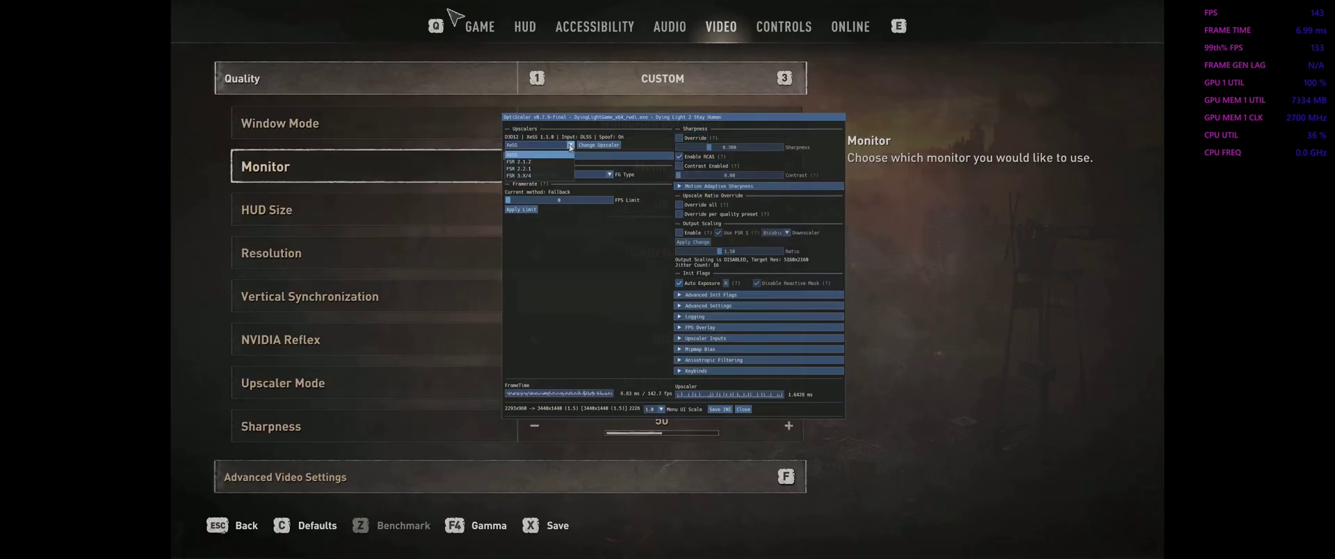
key(Down)
key(Down)
key(Down)
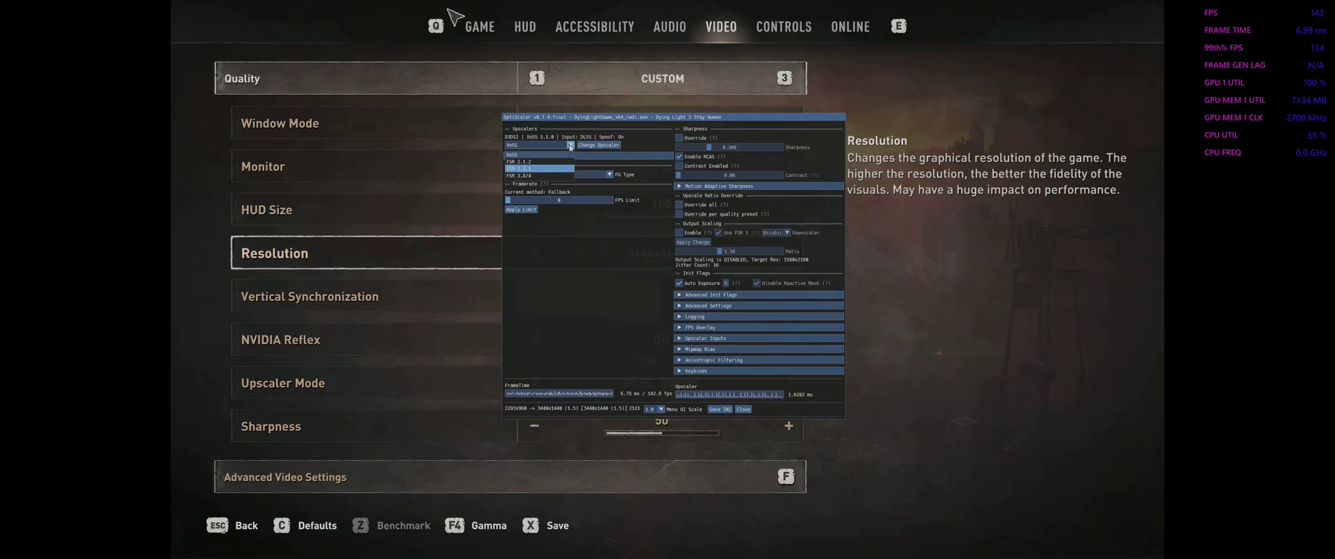
key(Return)
Step: Apply the upscaler change in OptiScaler
key(Down)
key(Up)
key(Right)
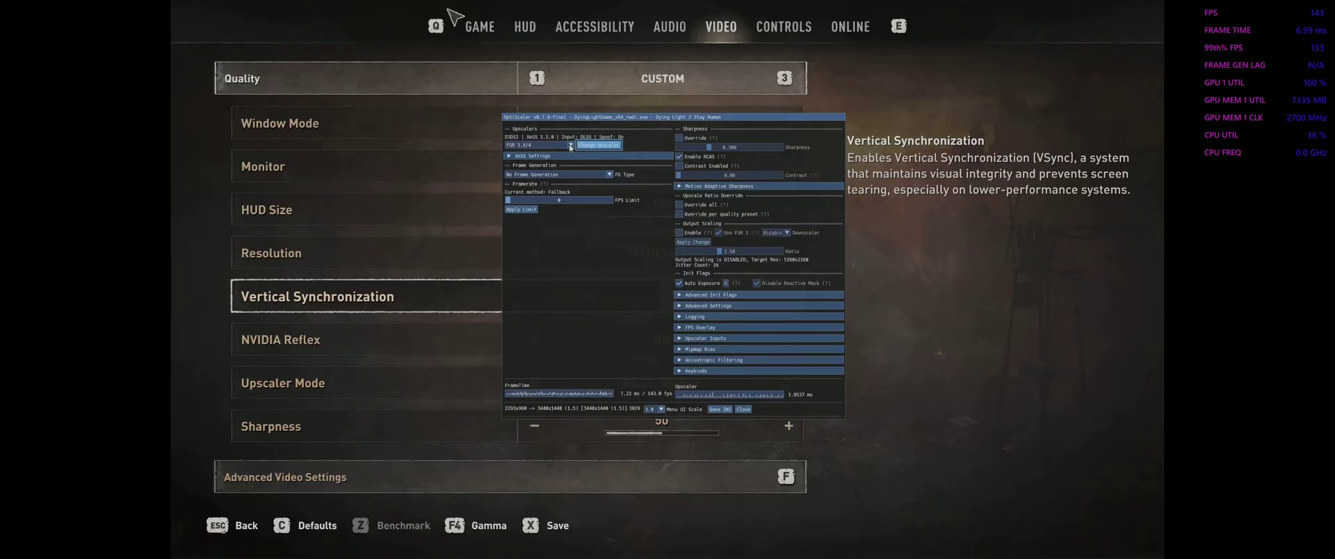
key(Return)
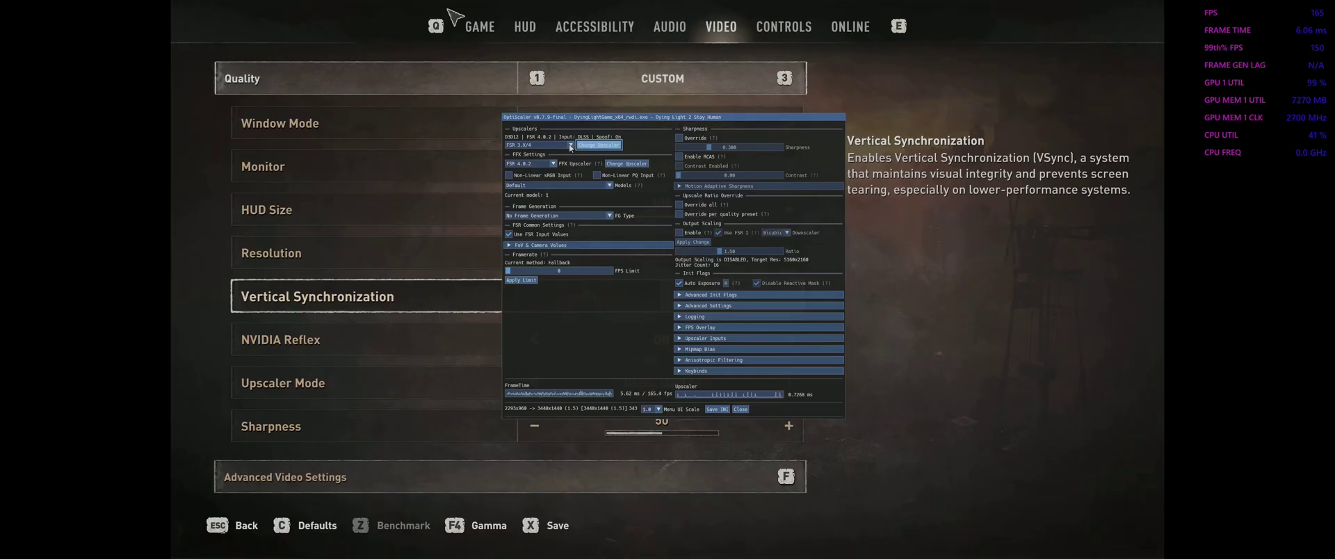
Step: Save the OptiScaler settings to the INI file and toggle the overlay
key(Down)
key(Down)
key(Down)
key(Down)
key(Down)
key(Down)
key(Down)
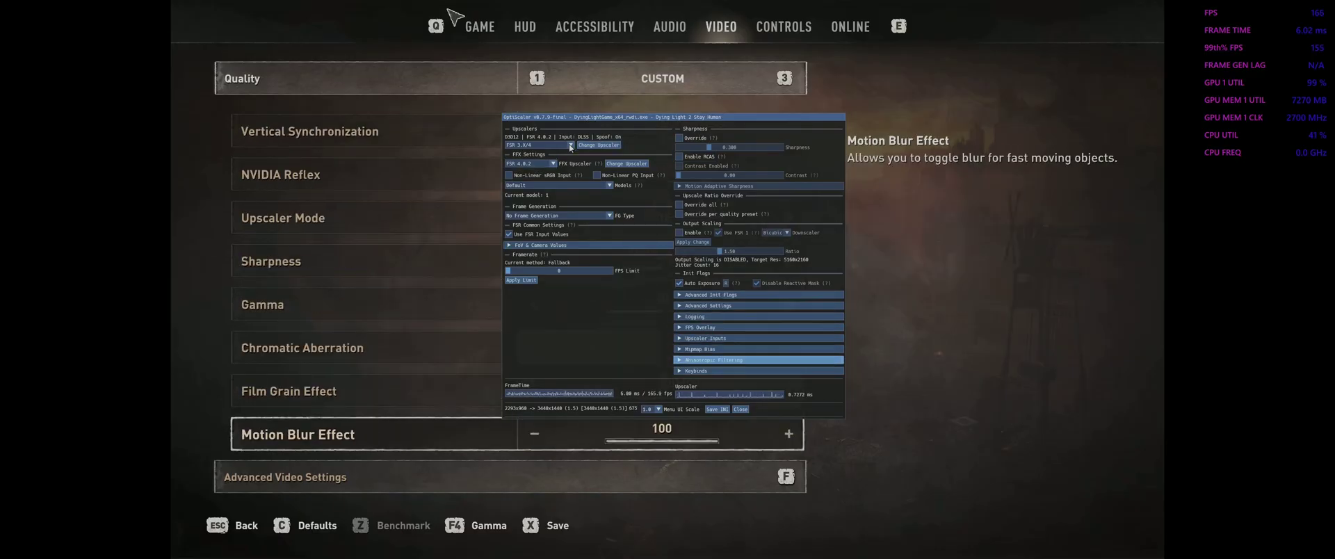
key(Down)
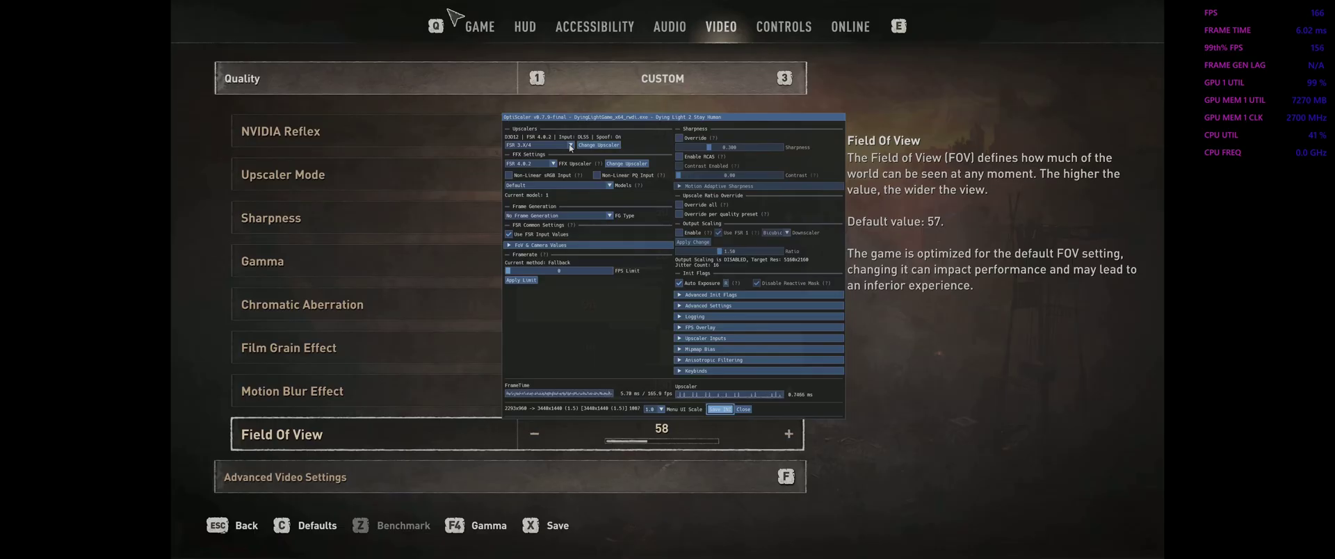
key(Insert)
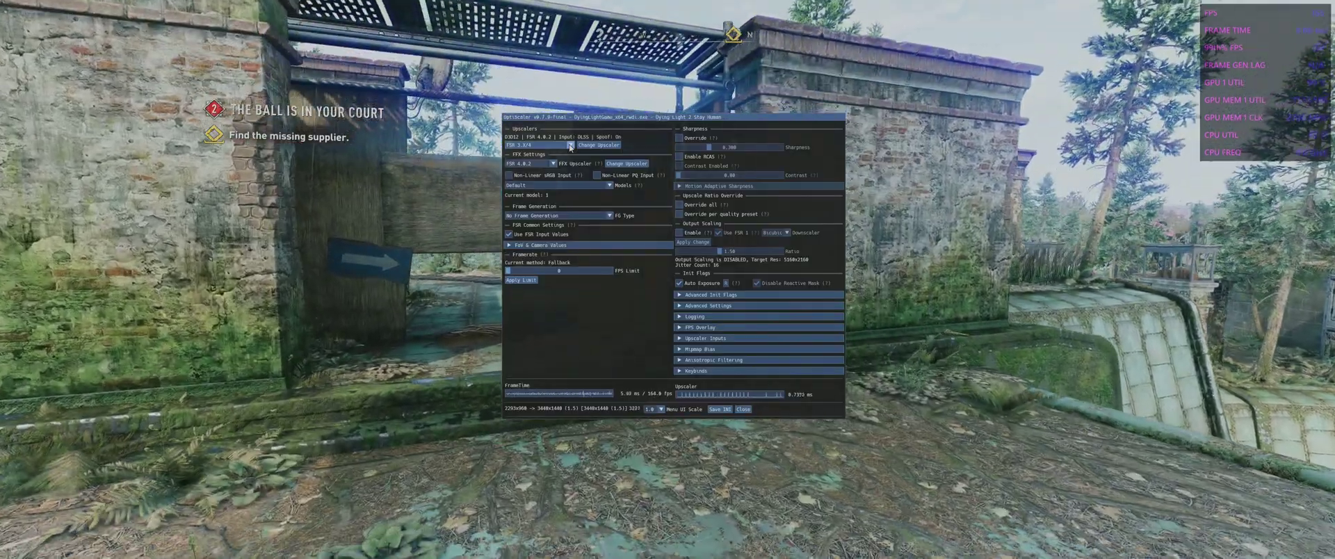
Step: Reopen the OptiScaler overlay in the game and examine the available frame generation types
key(Insert)
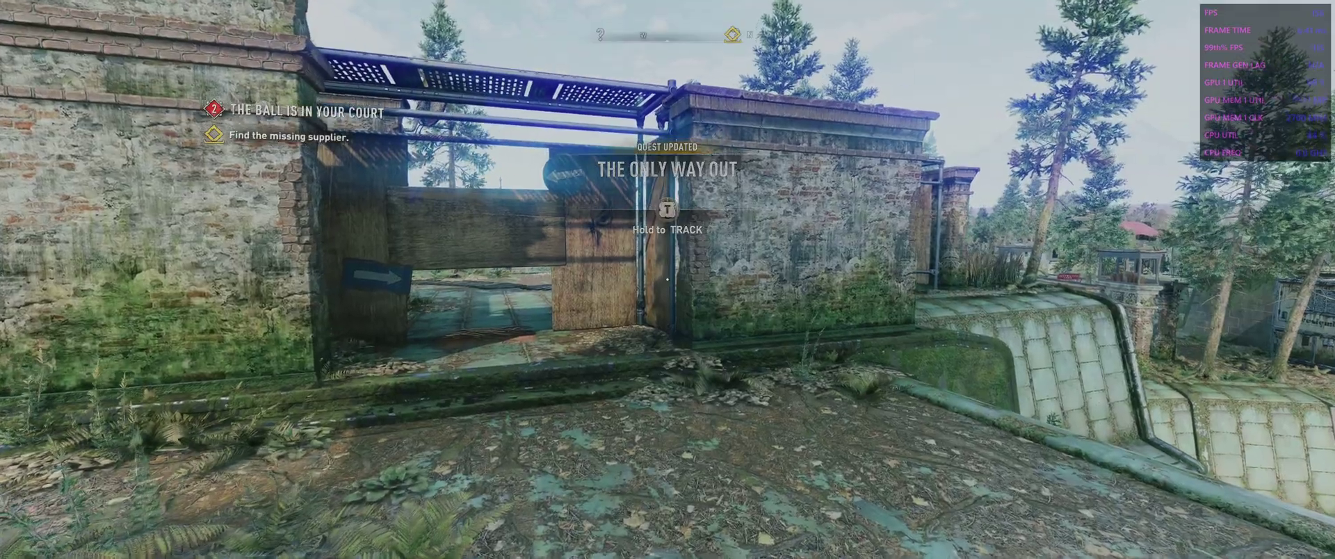
key(Insert)
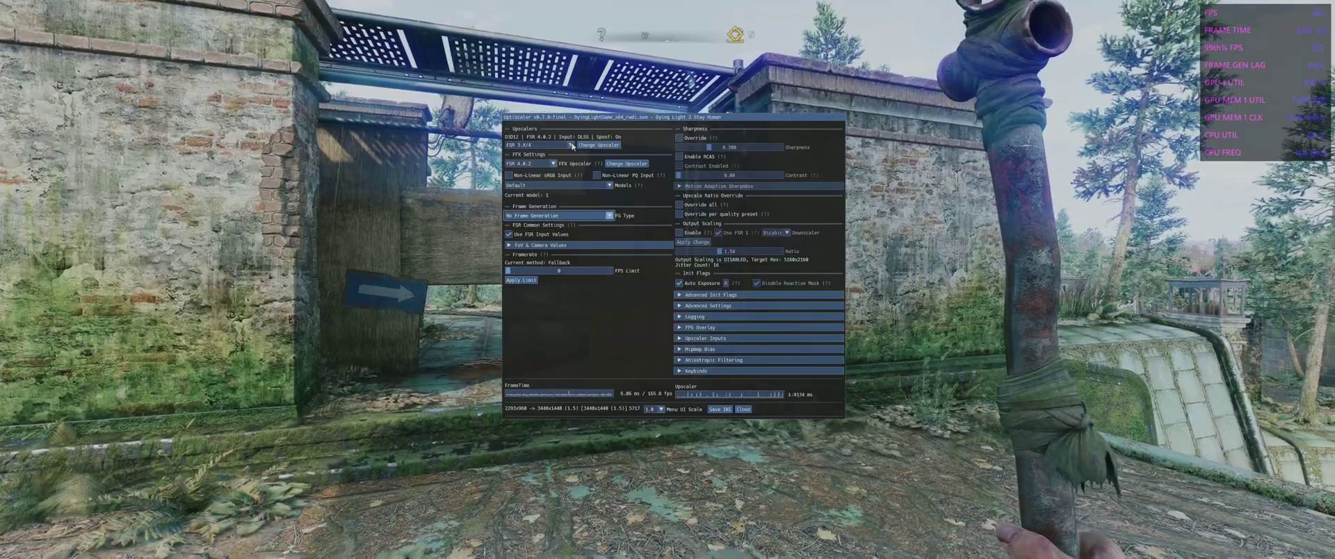
click(556, 215)
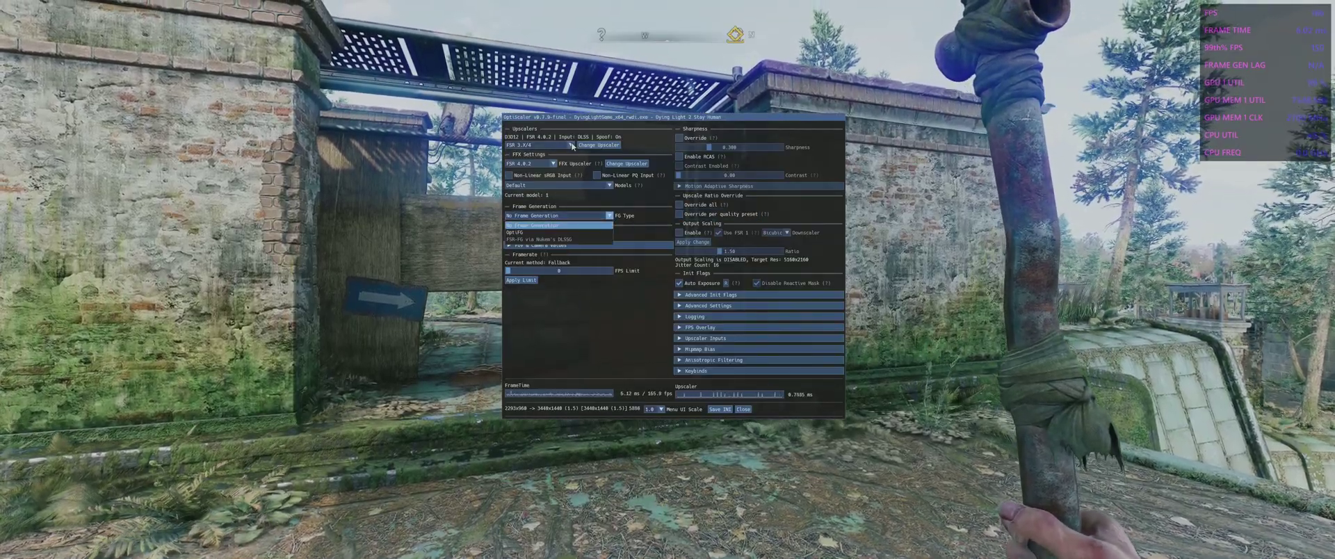
click(572, 145)
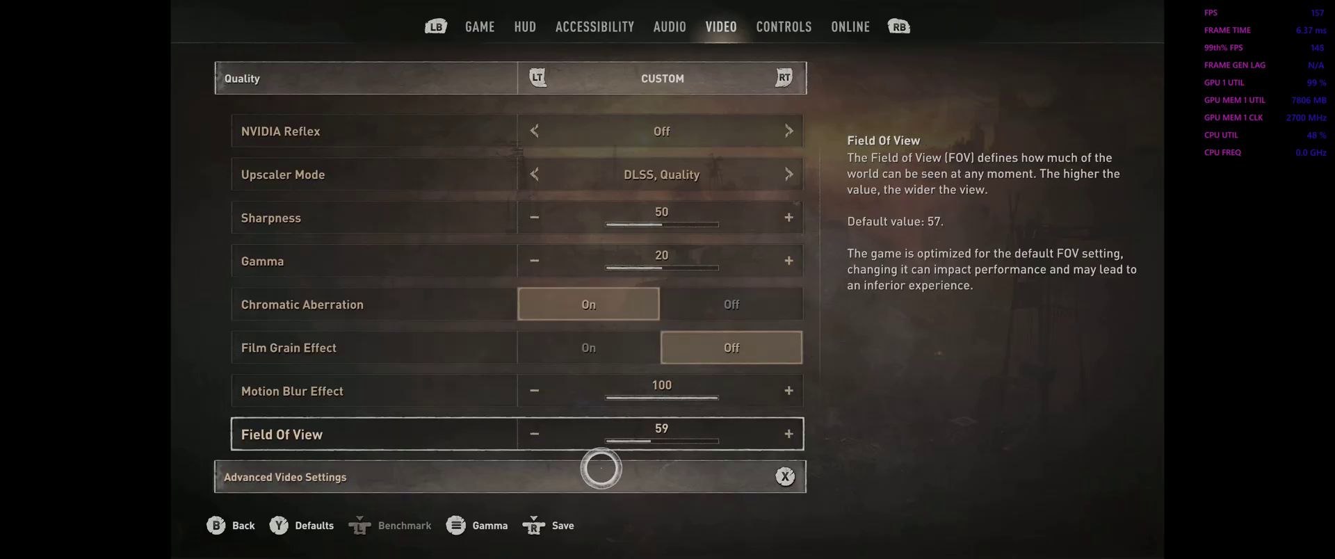
Step: Set NVIDIA Reflex to On in the game's Video settings and check the basic and advanced video options for frame generation
scroll(601, 290, up, 3)
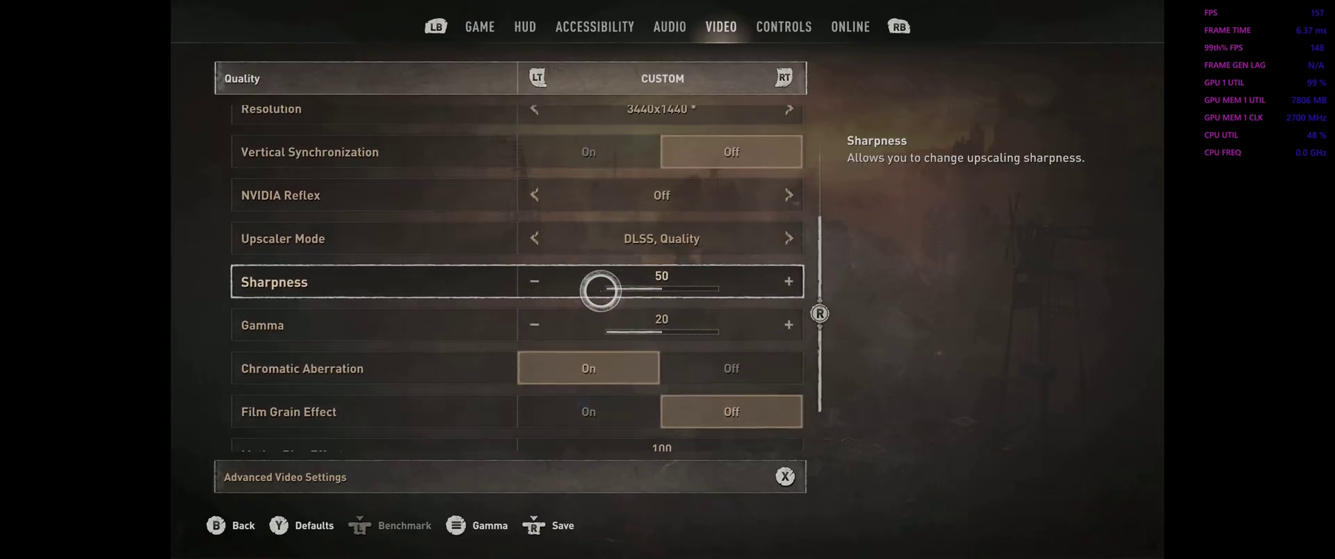
scroll(601, 290, up, 4)
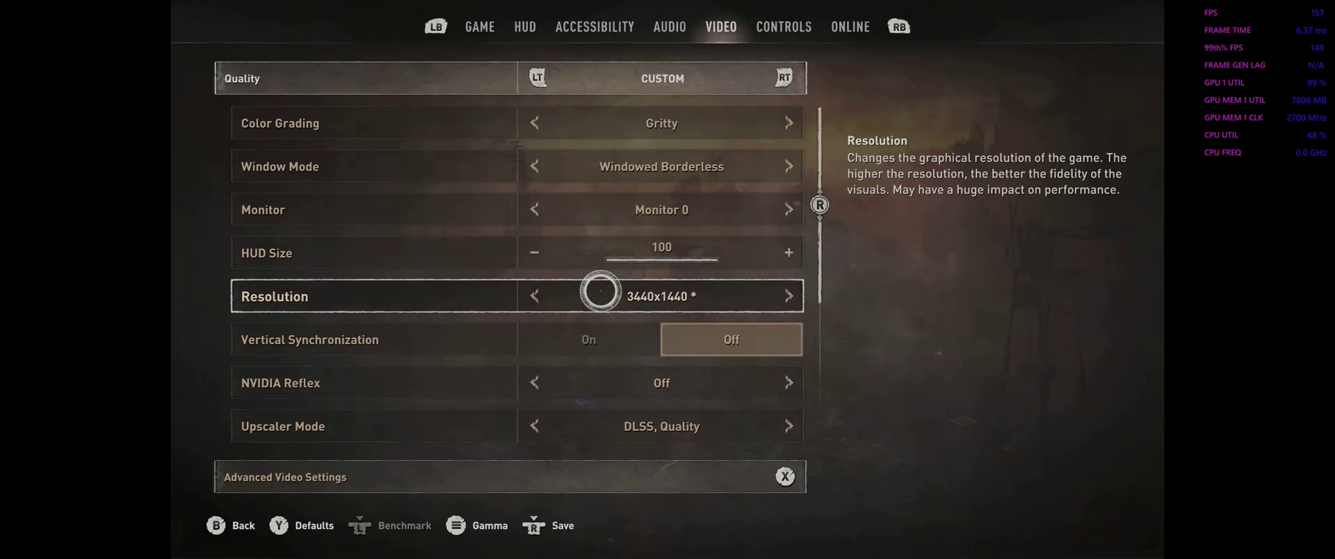
scroll(601, 290, down, 3)
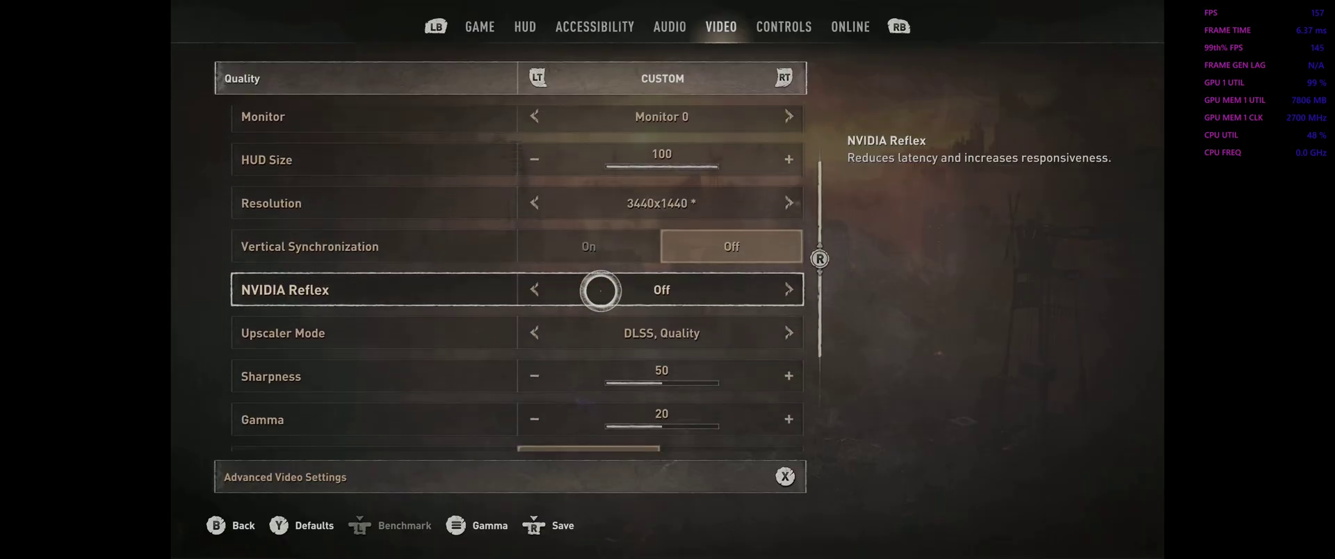
scroll(601, 291, down, 3)
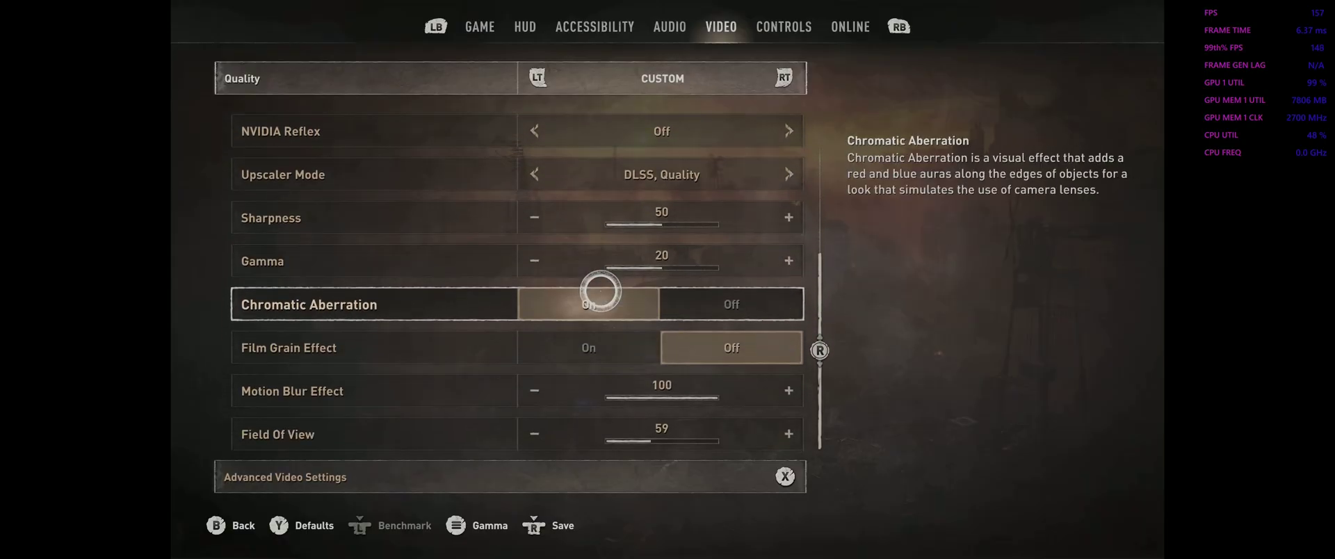
scroll(601, 290, up, 3)
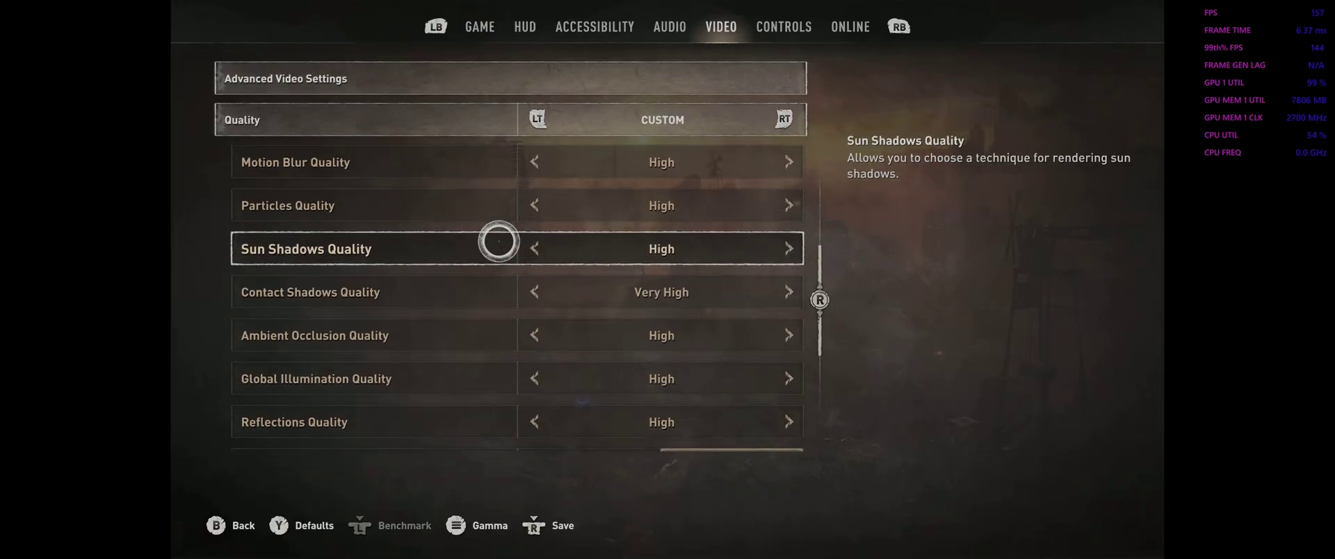
key(Escape)
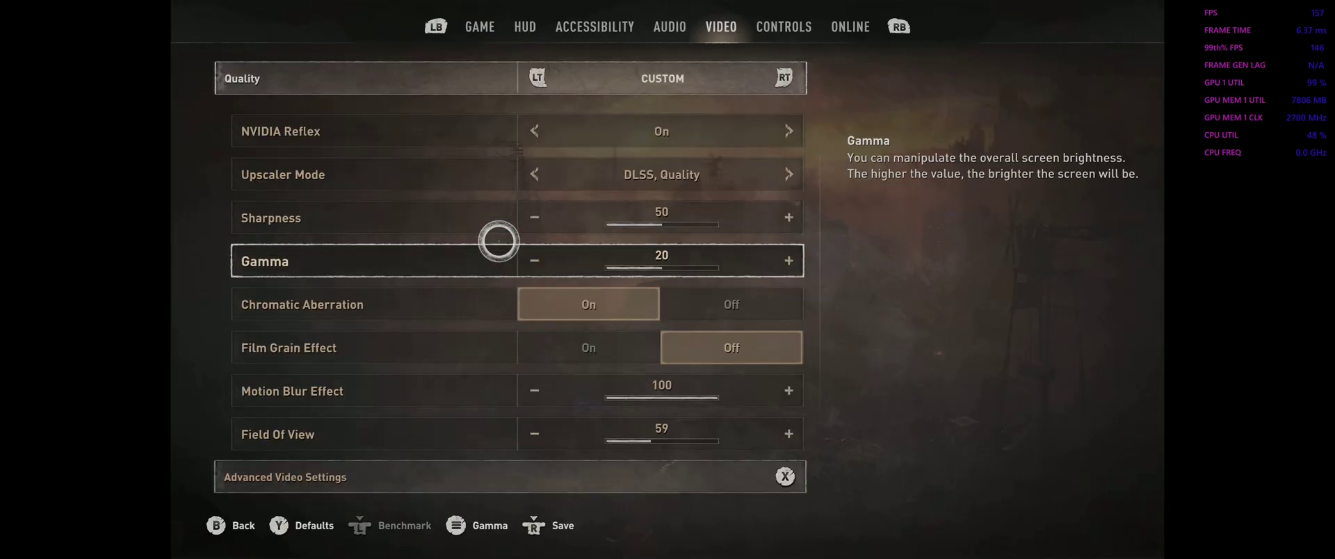
scroll(498, 241, down, 5)
scroll(498, 241, up, 6)
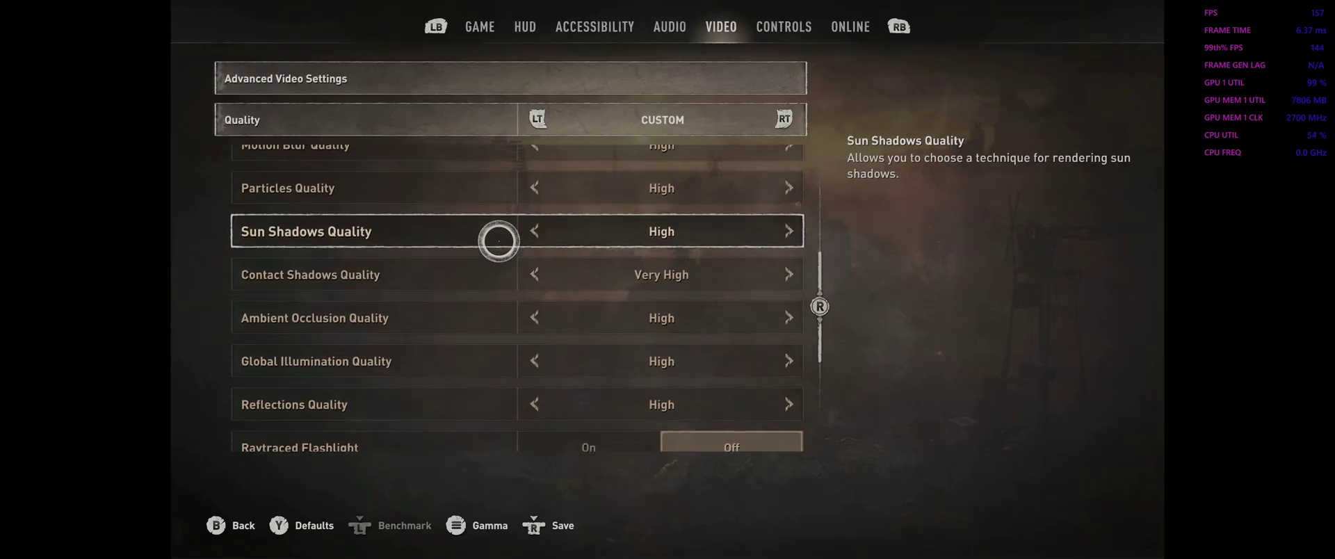
key(Escape)
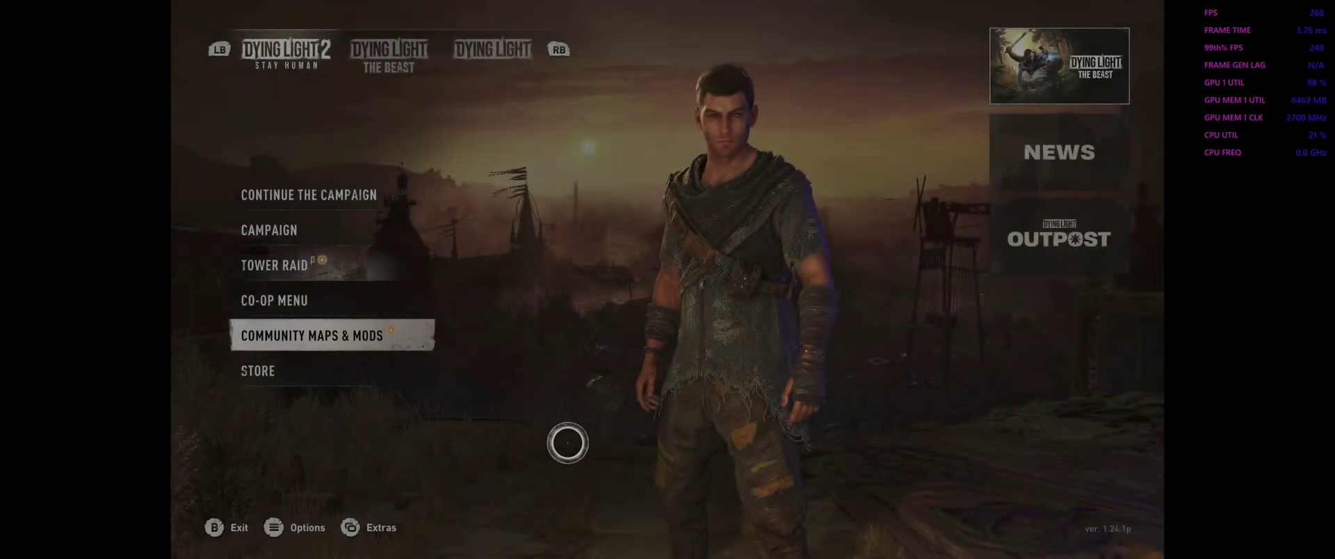
Step: Exit the game to the desktop and clear away the Steam library and old game properties windows
key(Escape)
key(Return)
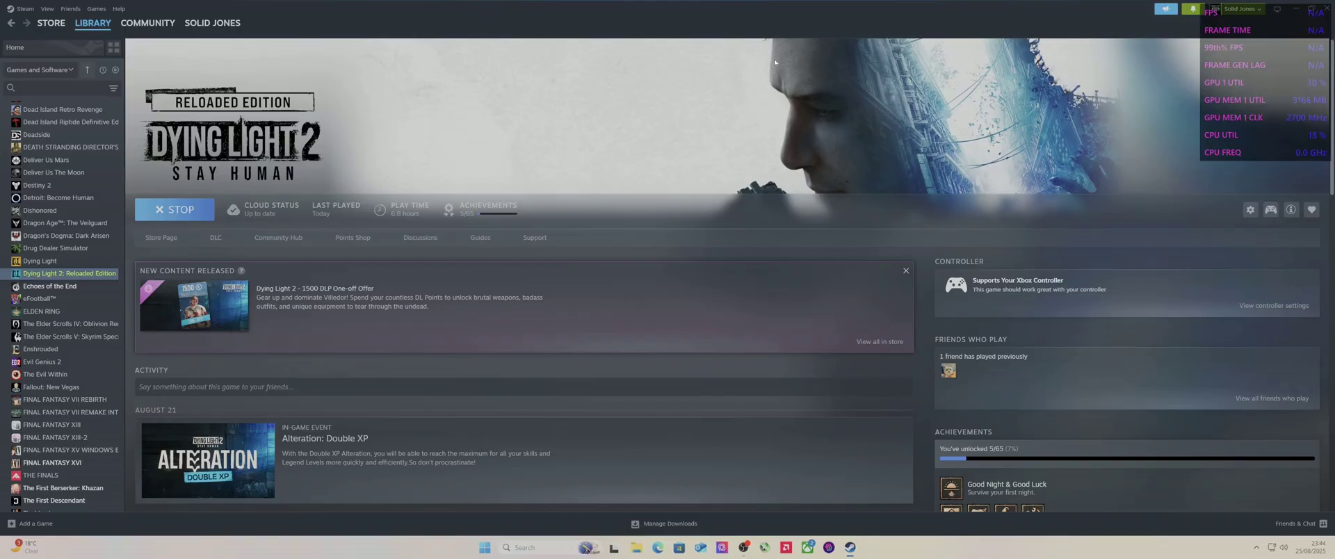
click(1295, 14)
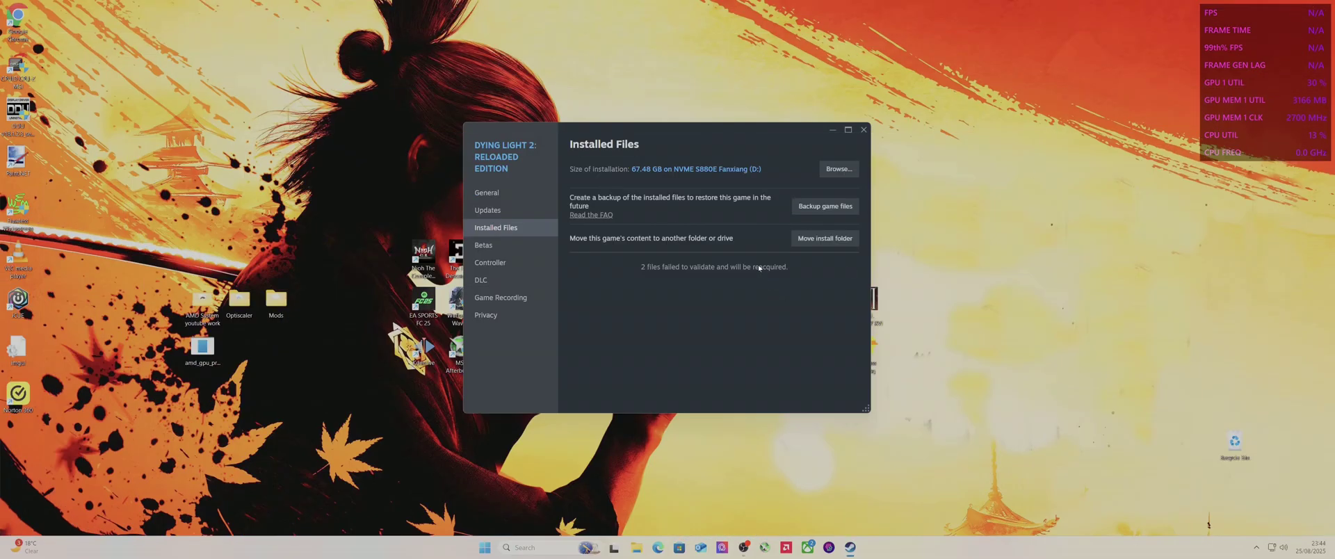
click(862, 130)
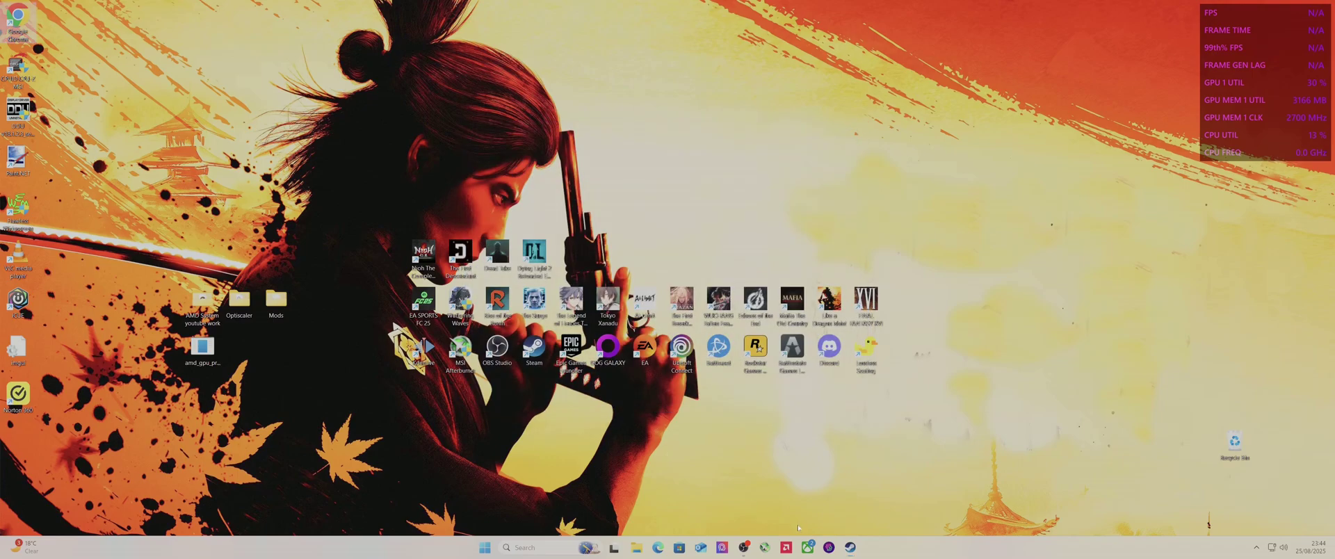
Step: Switch to Steam and browse to the installed files of Dying Light 2: Reloaded Edition from its properties
click(850, 547)
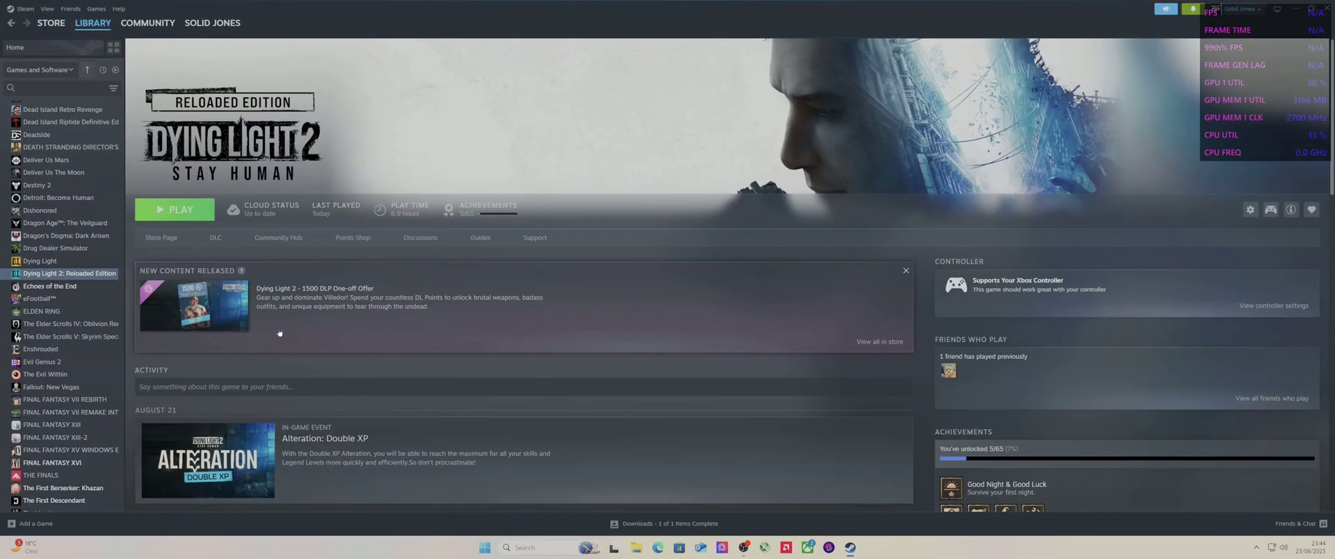
right_click(95, 275)
click(128, 349)
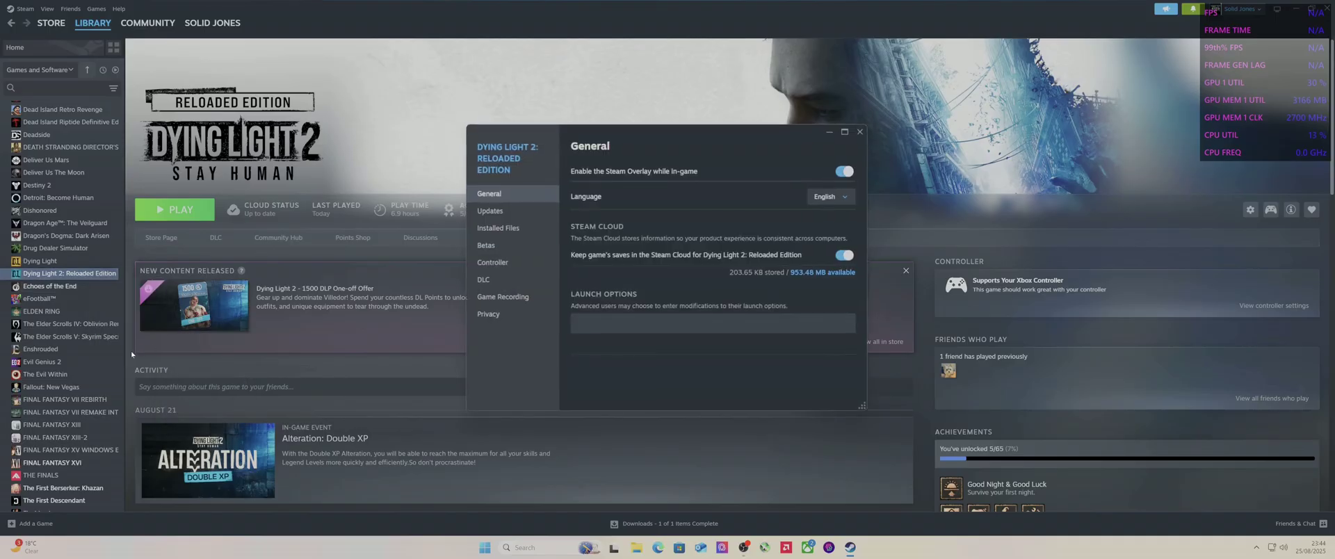
click(532, 231)
click(836, 169)
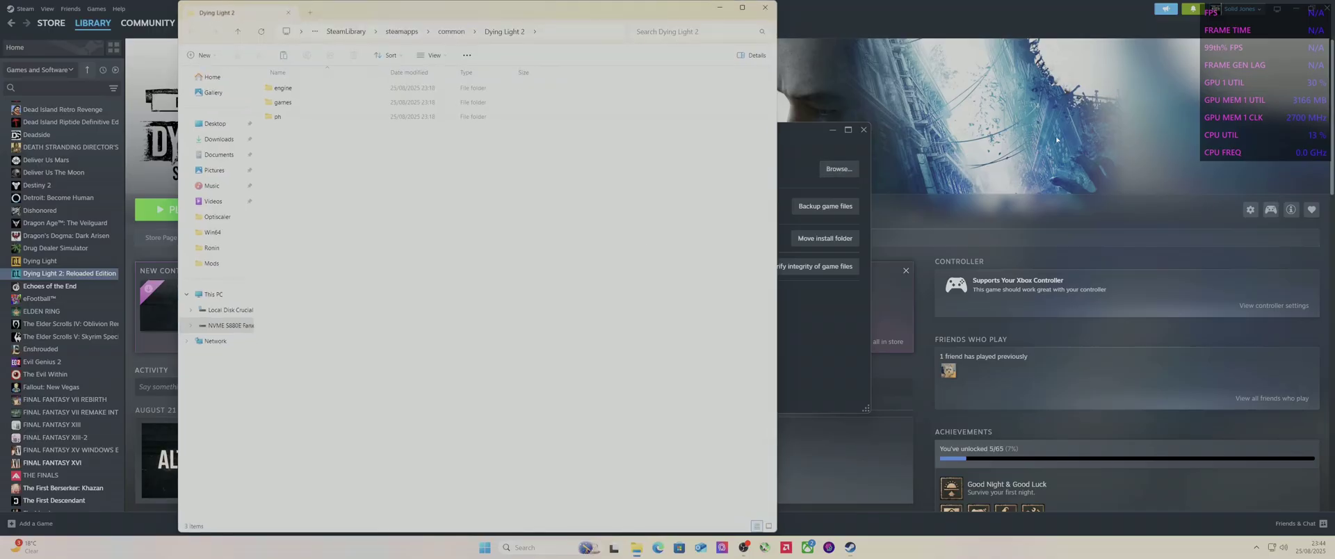
Step: Go to the ph\work\bin\x64 folder inside the Dying Light 2 install folder and close the Steam windows
click(1323, 8)
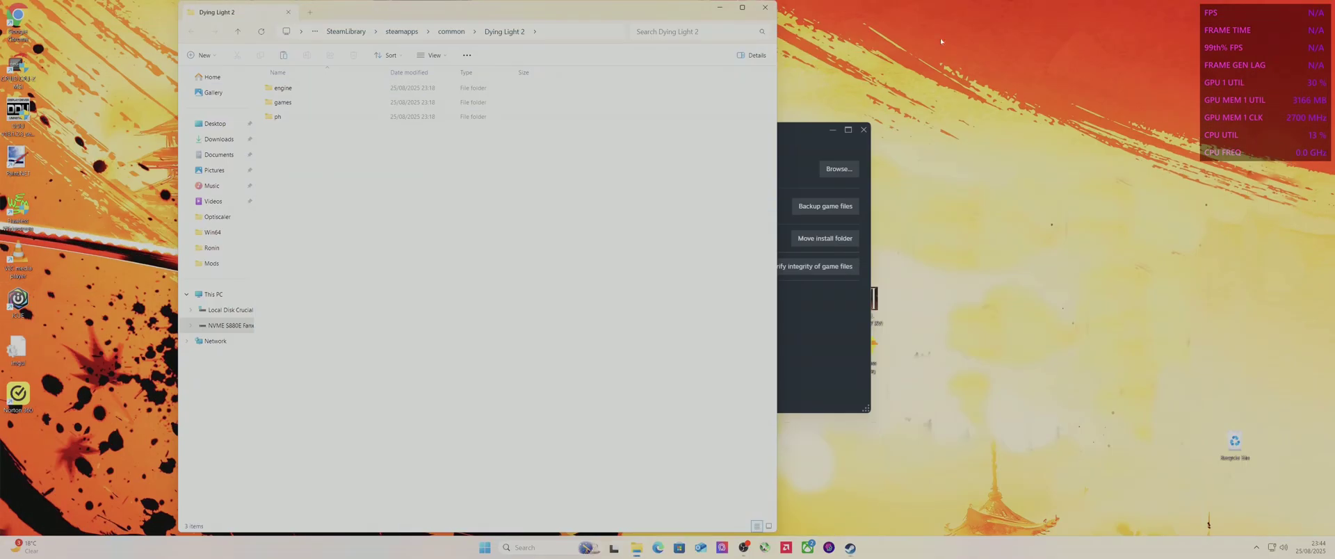
drag(447, 19, 796, 73)
double_click(645, 157)
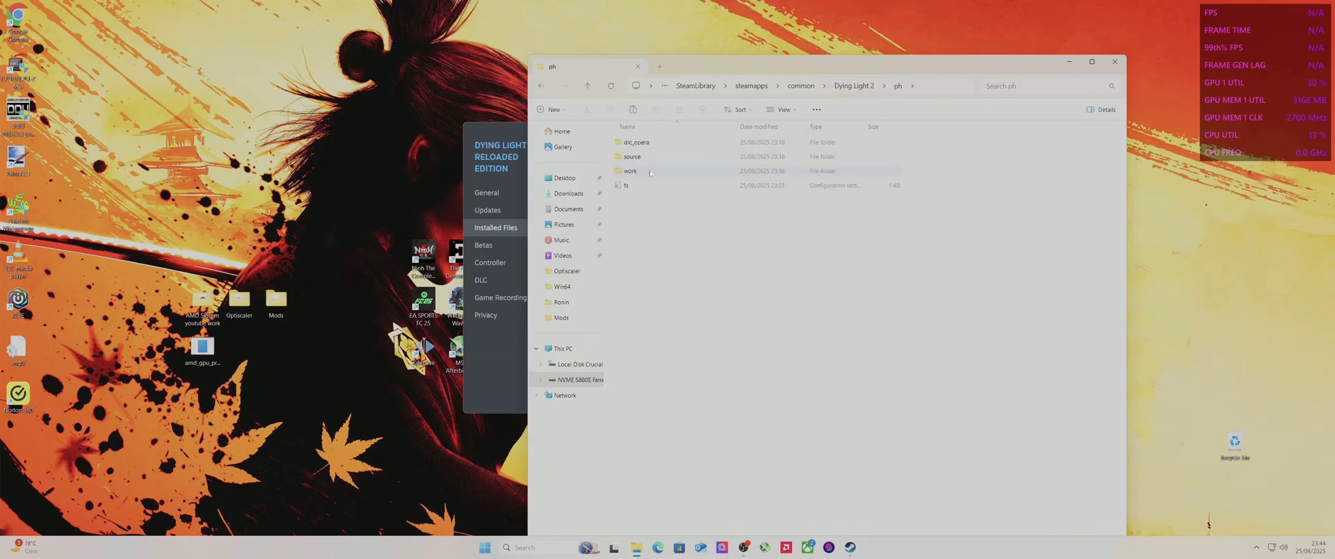
double_click(649, 171)
double_click(625, 142)
double_click(626, 142)
click(863, 129)
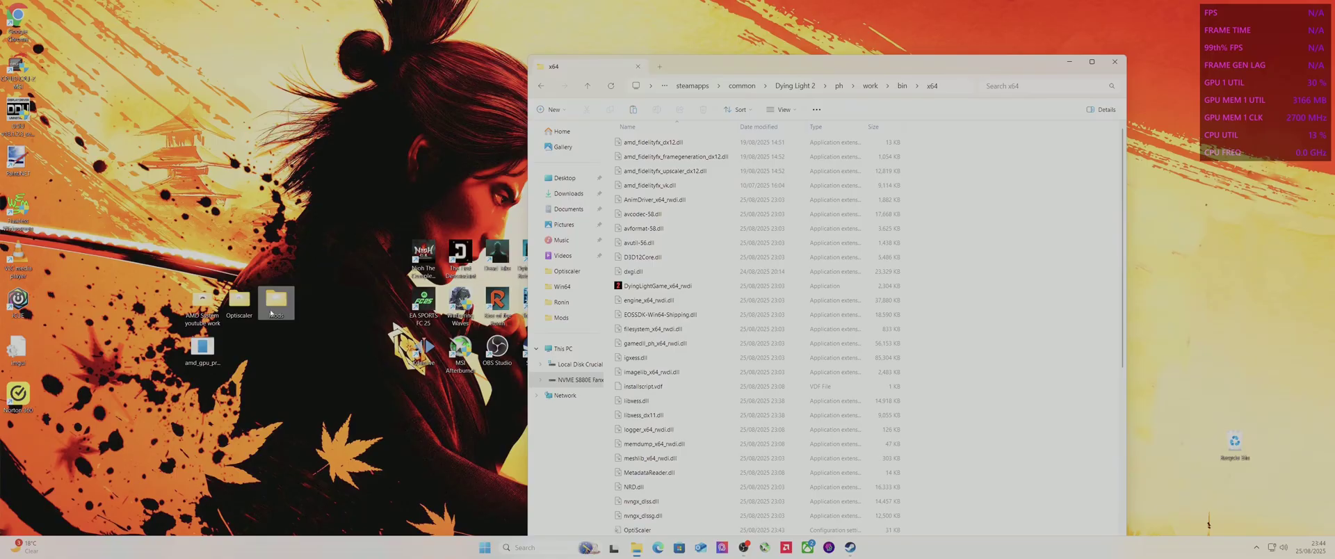
Step: Copy the fakenvapi configuration file and nvapi64.dll from the desktop Optiscaler folder's fakenvapi-v1.3.4 subfolder into the game's x64 folder
double_click(239, 300)
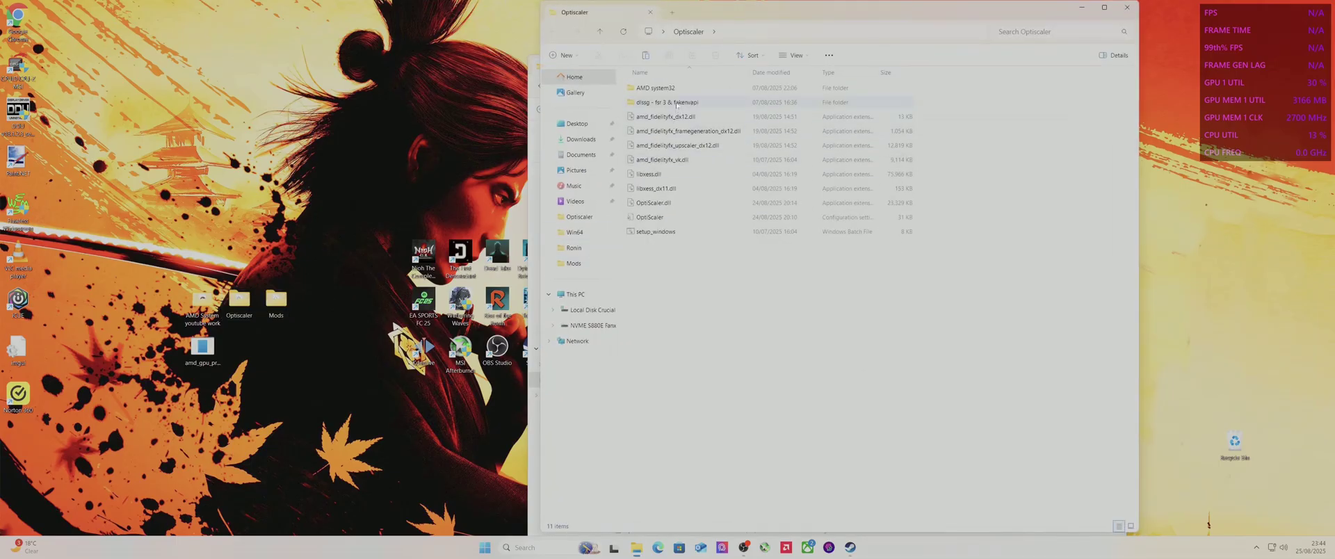
double_click(676, 102)
double_click(676, 103)
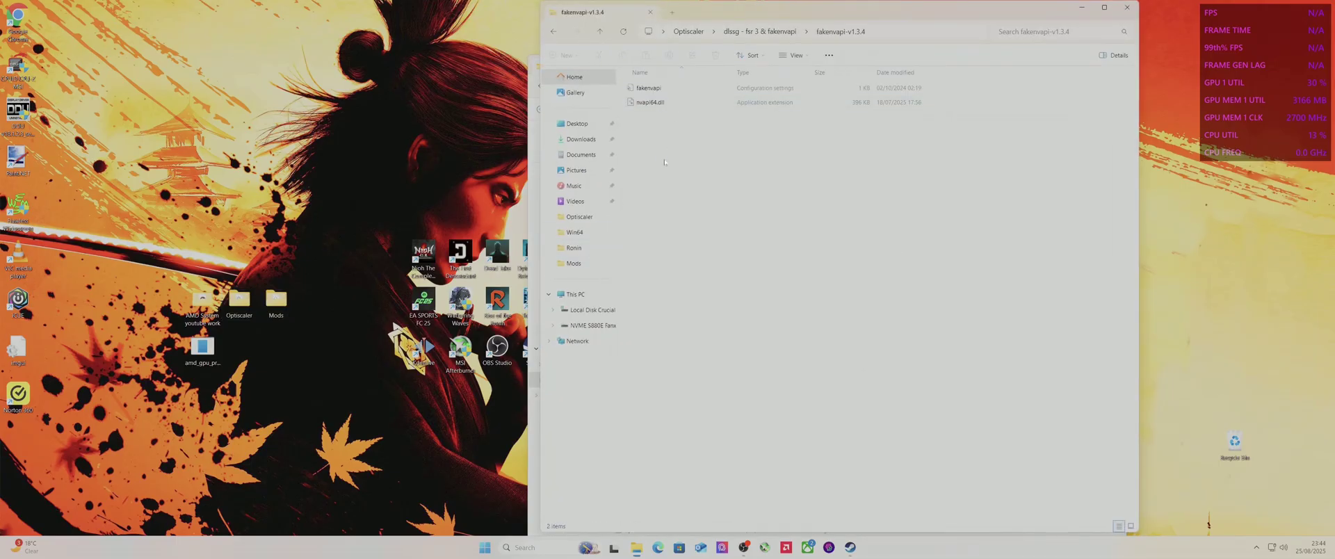
drag(662, 162, 652, 87)
right_click(653, 88)
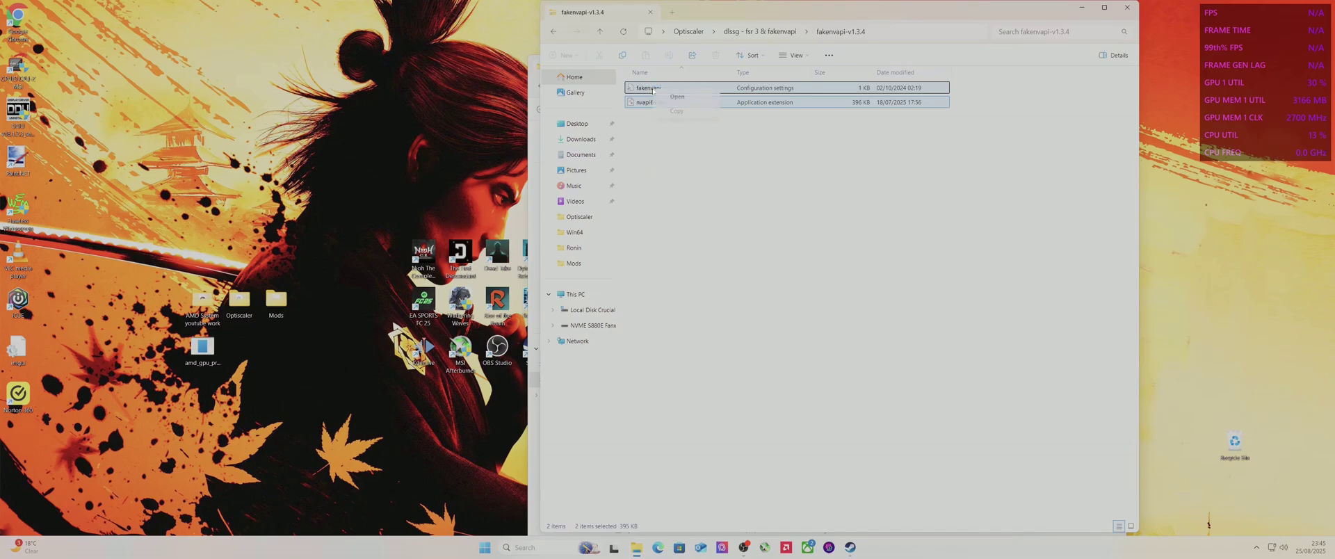
click(677, 111)
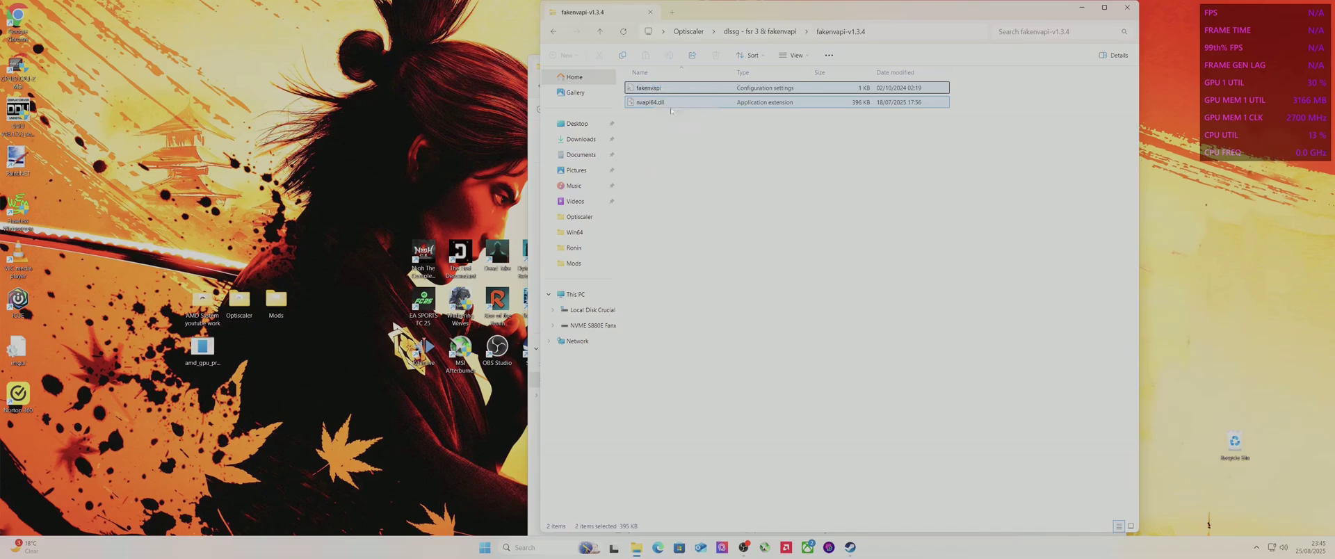
click(534, 84)
right_click(1003, 332)
click(1042, 299)
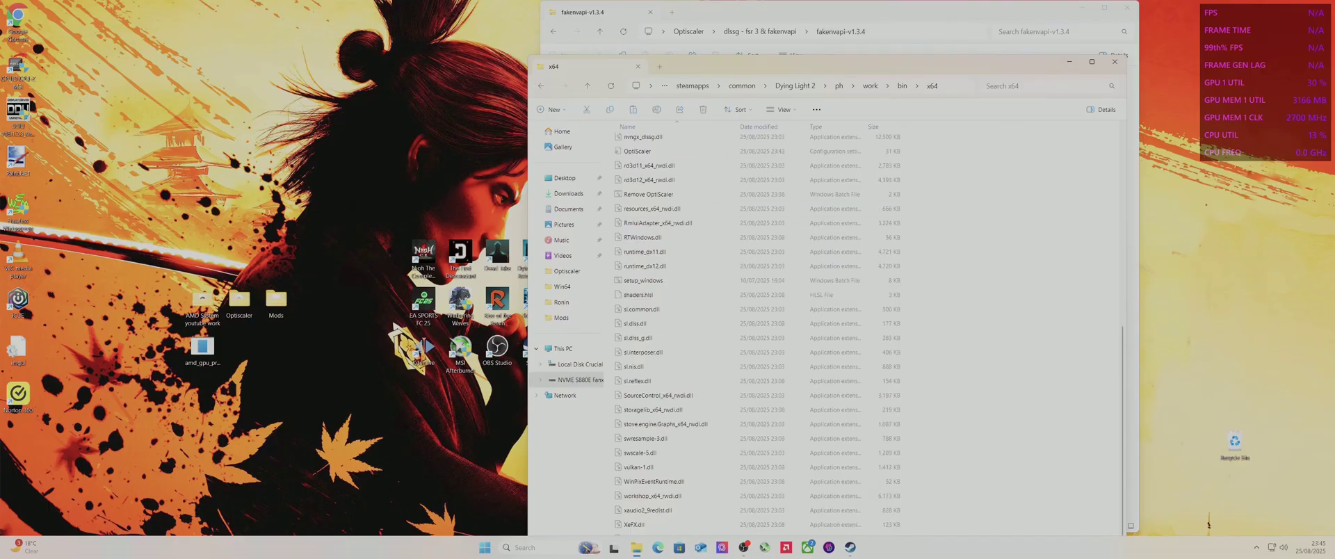
click(625, 13)
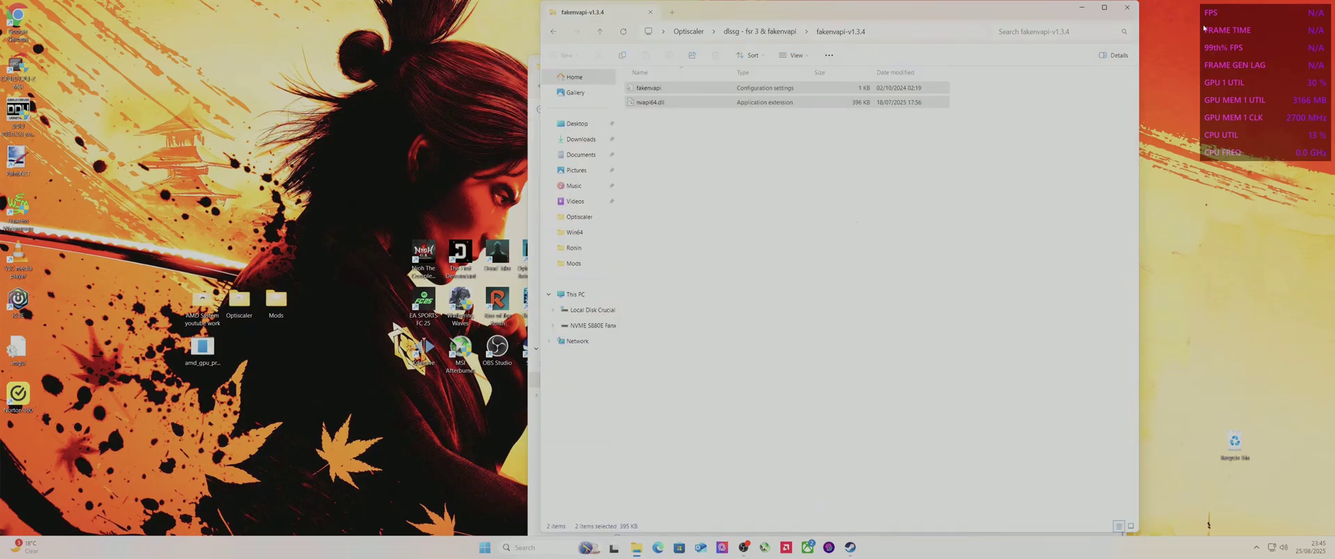
click(1127, 7)
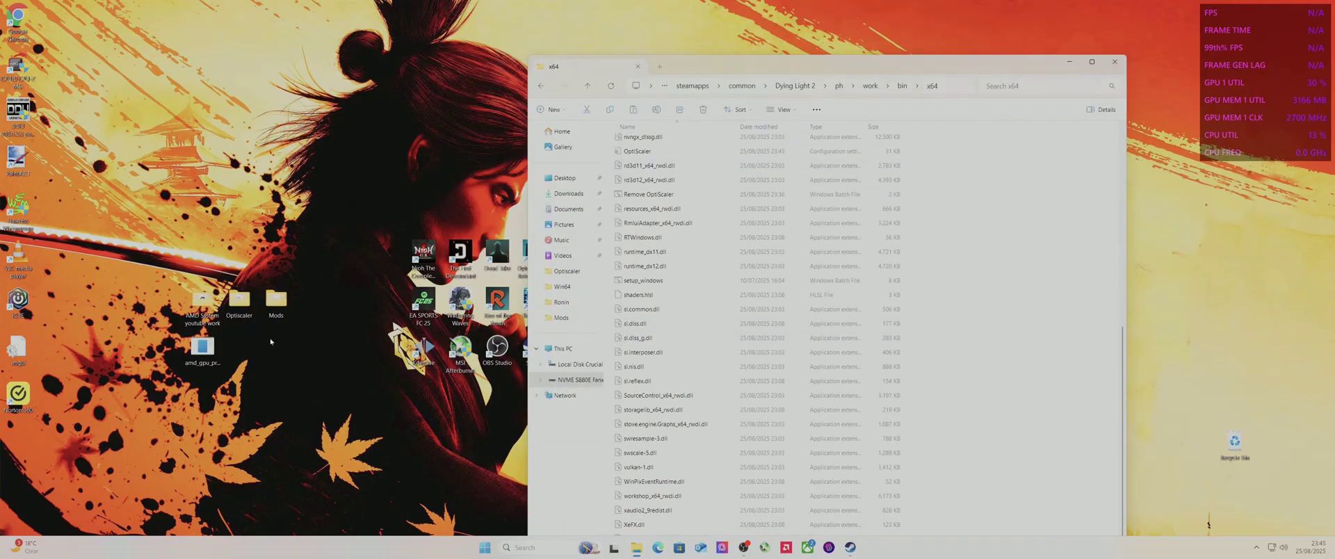
Step: Copy dlssg_to_fsr3_amd_is_better.dll, LICENSE, nvngx.dll and READ ME from the dlssg-to-fsr3 archive into the game's x64 folder and return to Steam
double_click(250, 306)
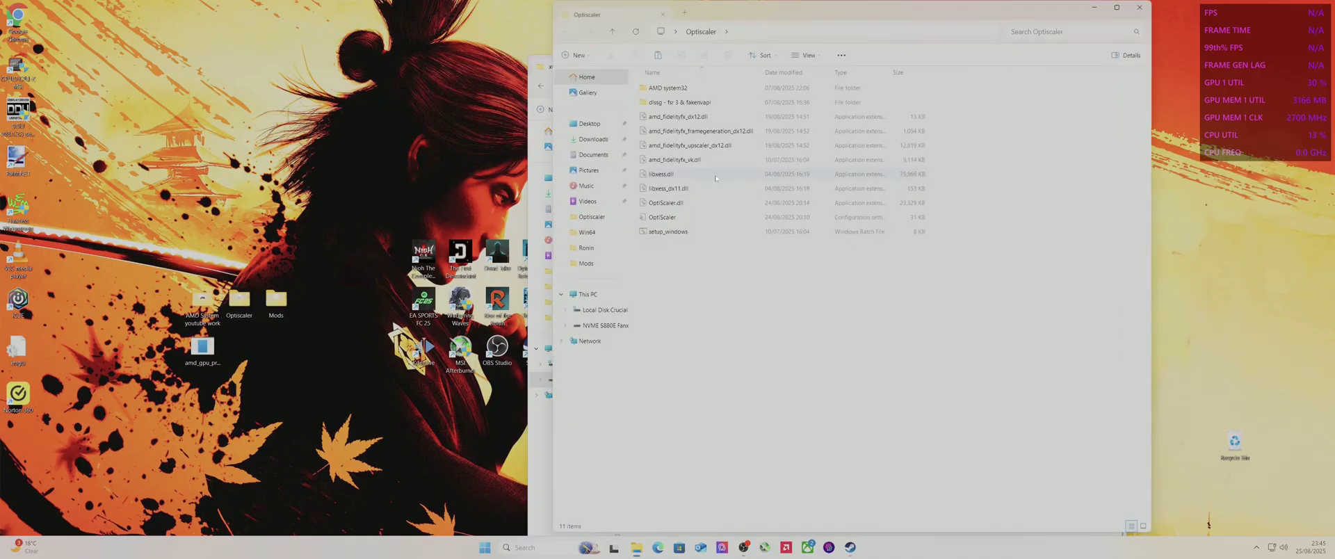
double_click(689, 102)
double_click(678, 88)
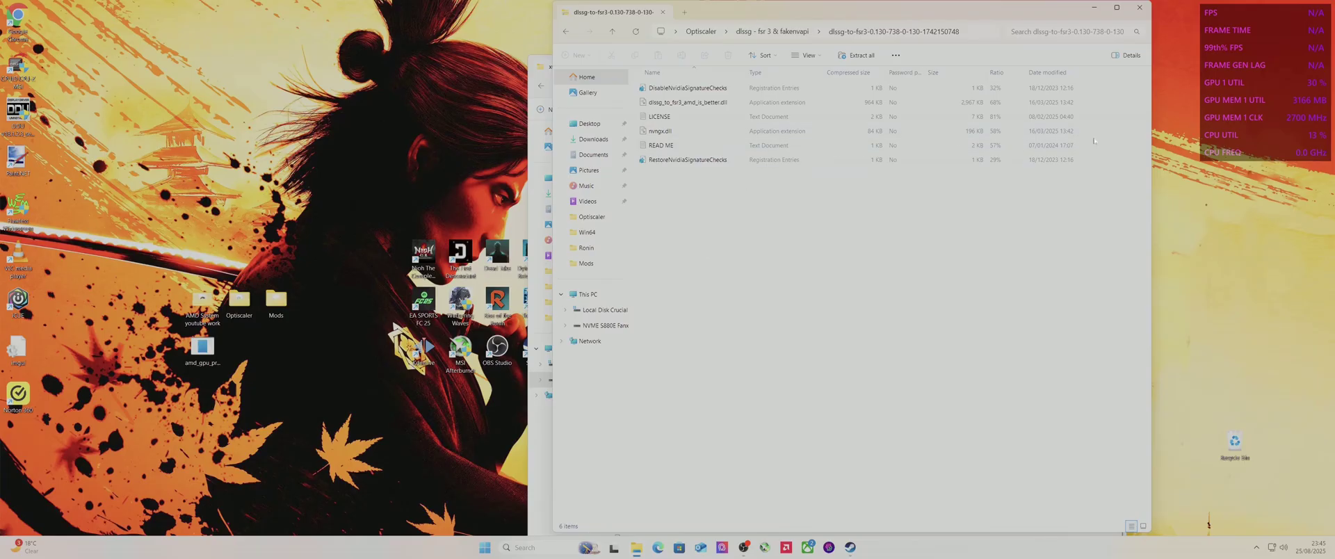
drag(1112, 145, 941, 106)
right_click(940, 106)
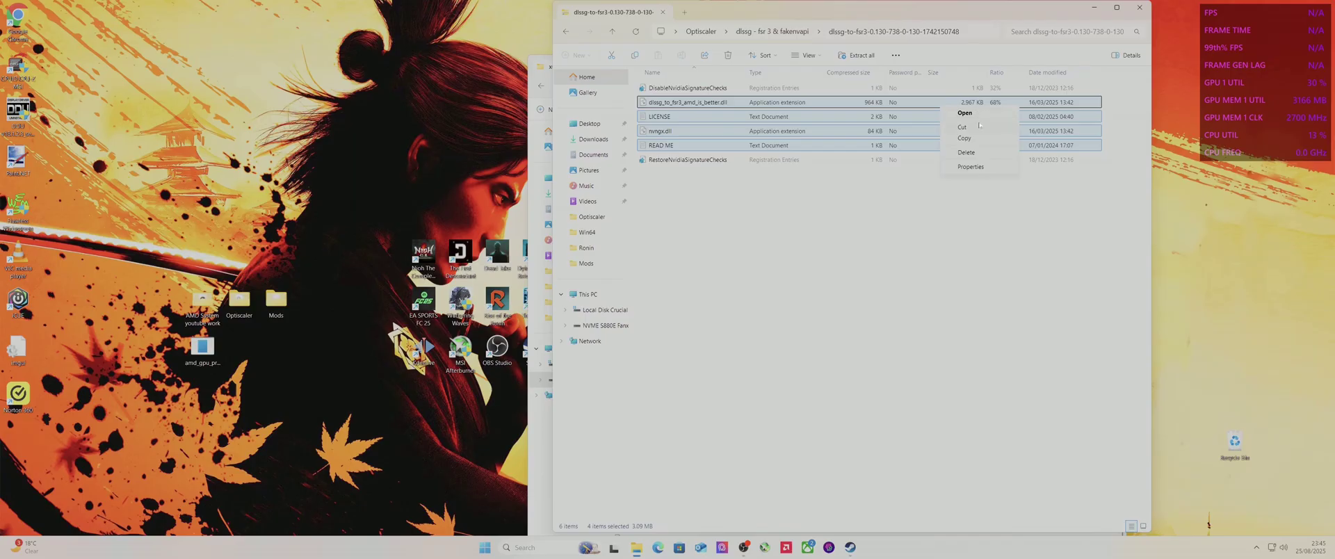
click(975, 139)
click(1093, 7)
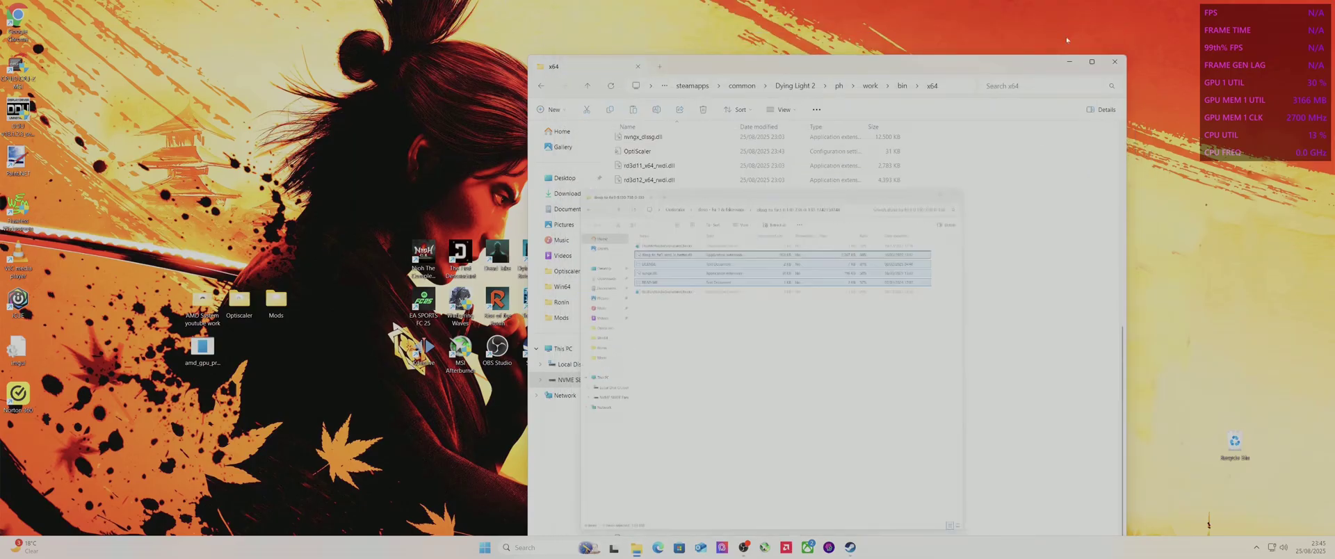
right_click(998, 221)
click(1011, 390)
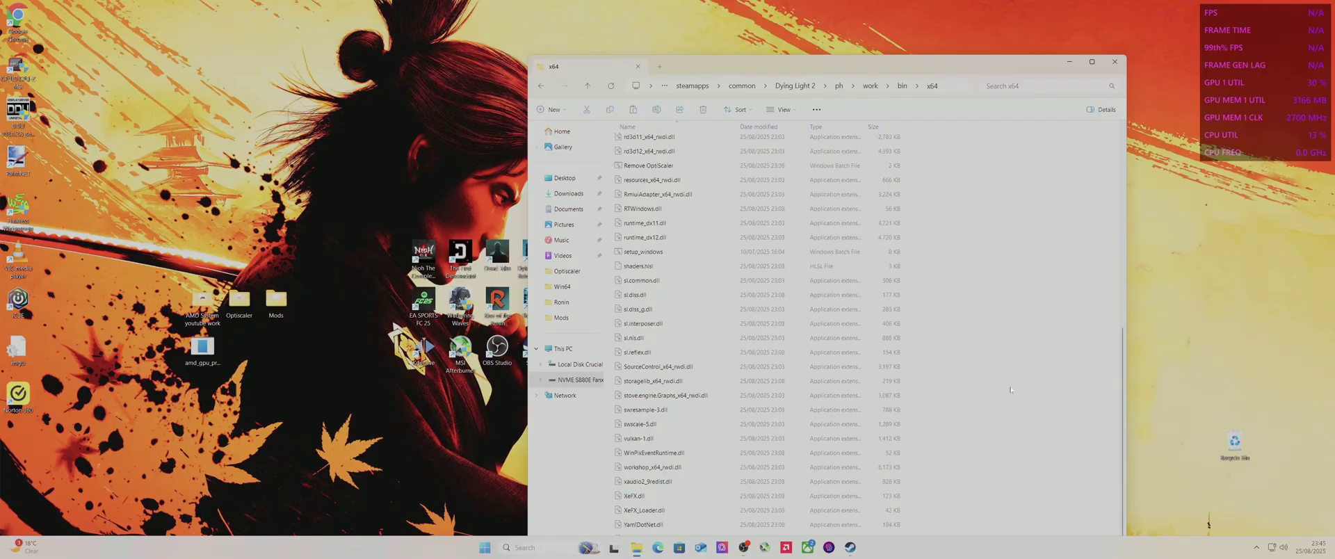
click(1114, 61)
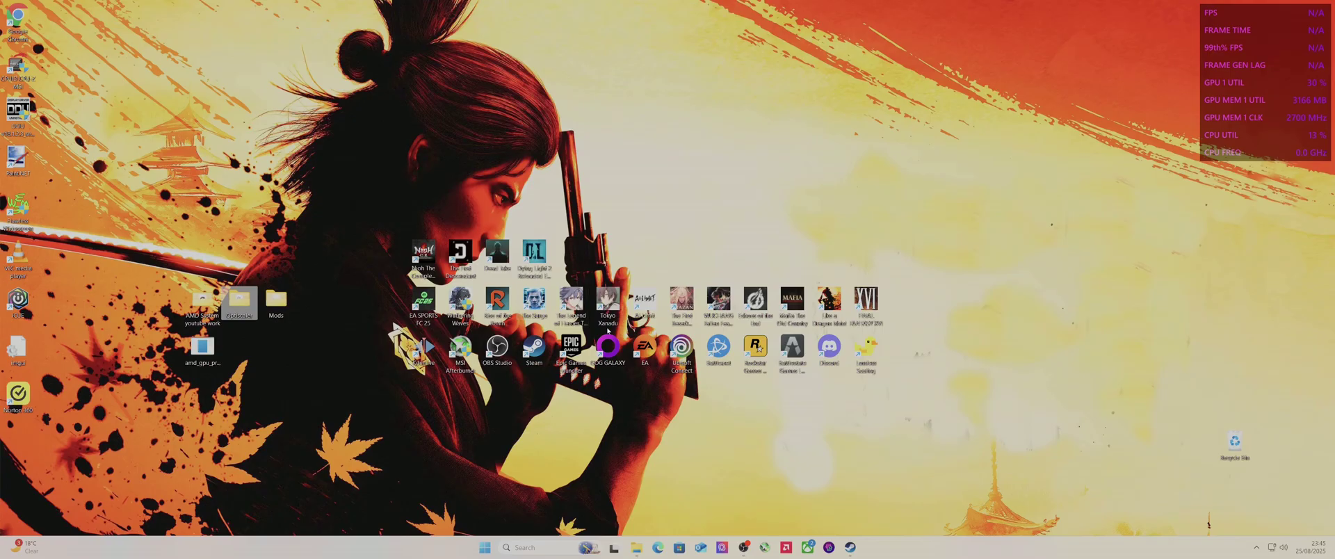
key(alt+Tab)
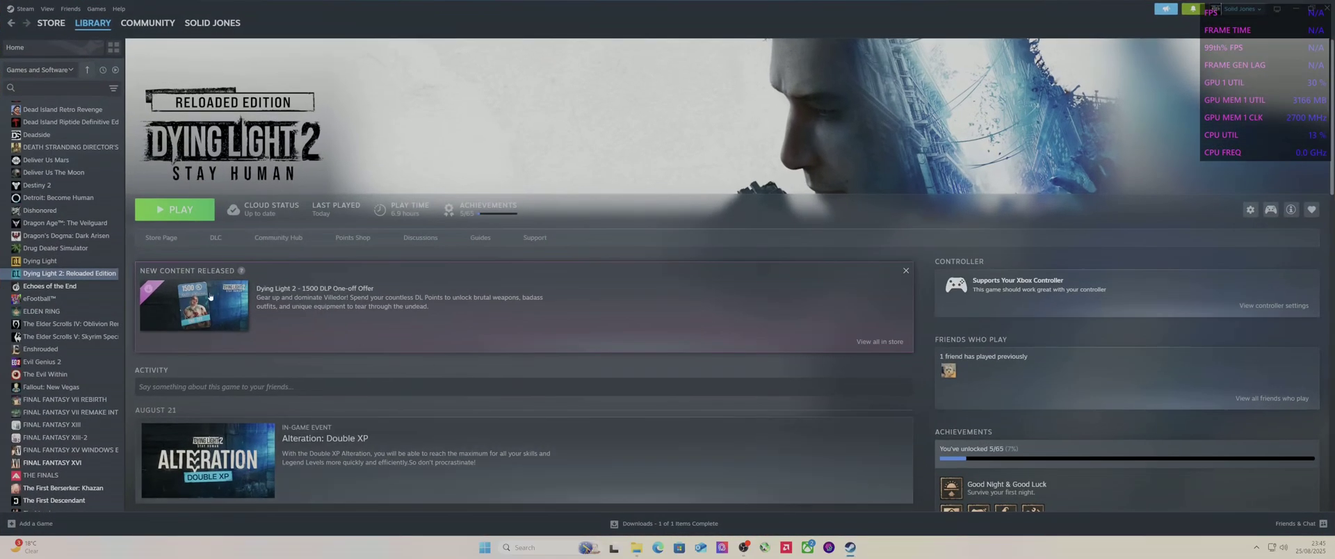
Step: Launch Dying Light 2: Reloaded Edition, skipping its intro, and open the OptiScaler overlay at the main menu
click(183, 213)
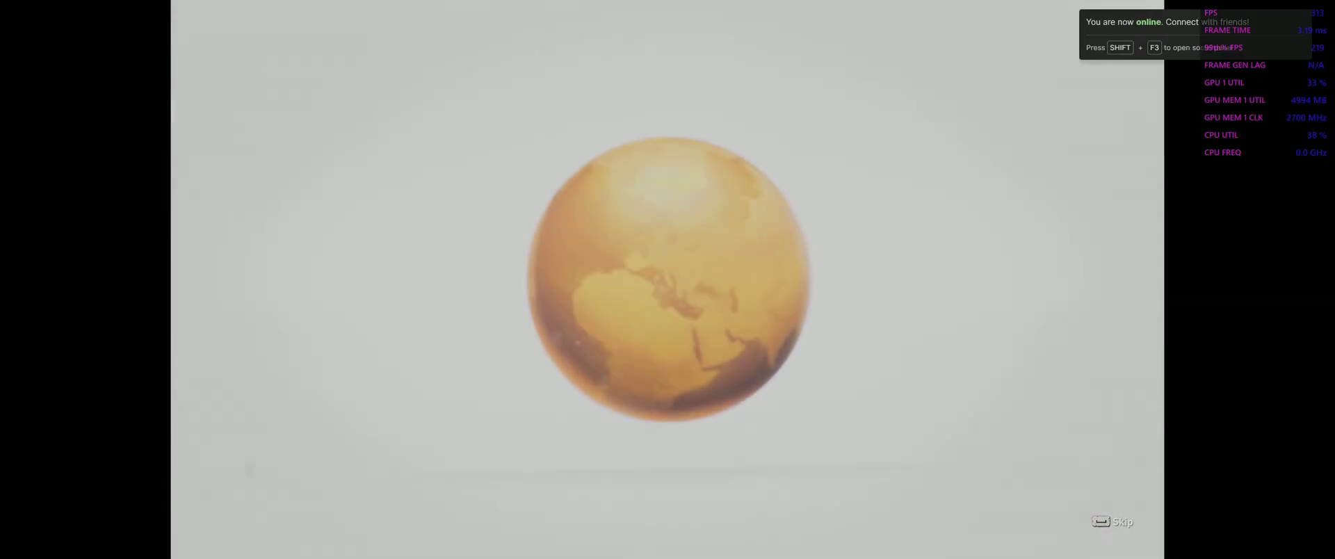
key(space)
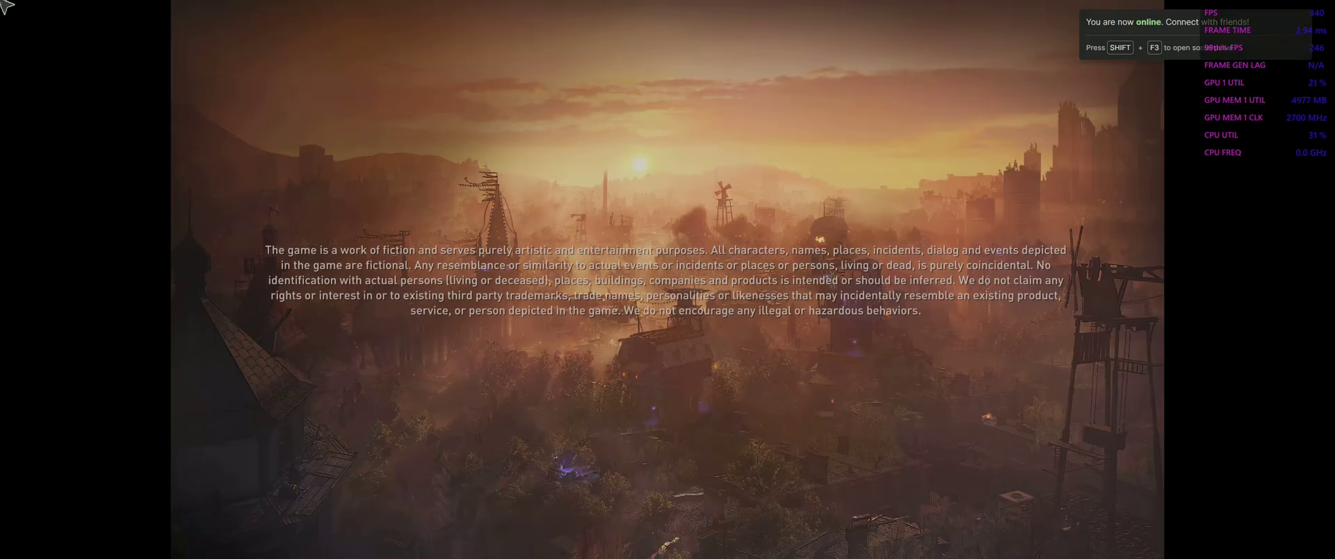
key(Insert)
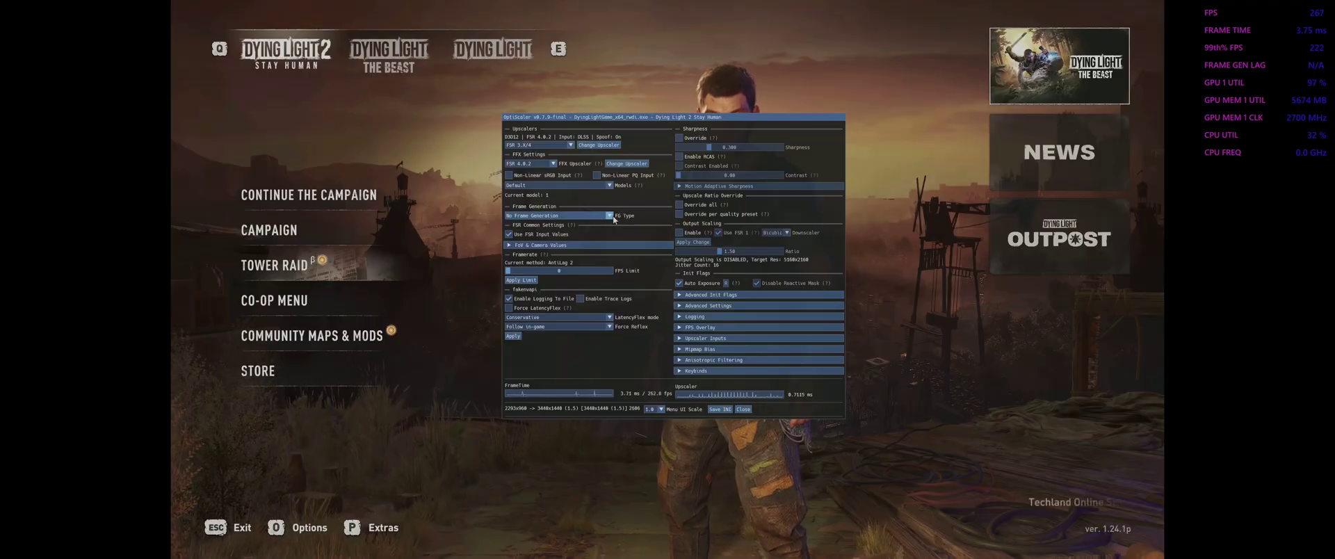
key(Tab)
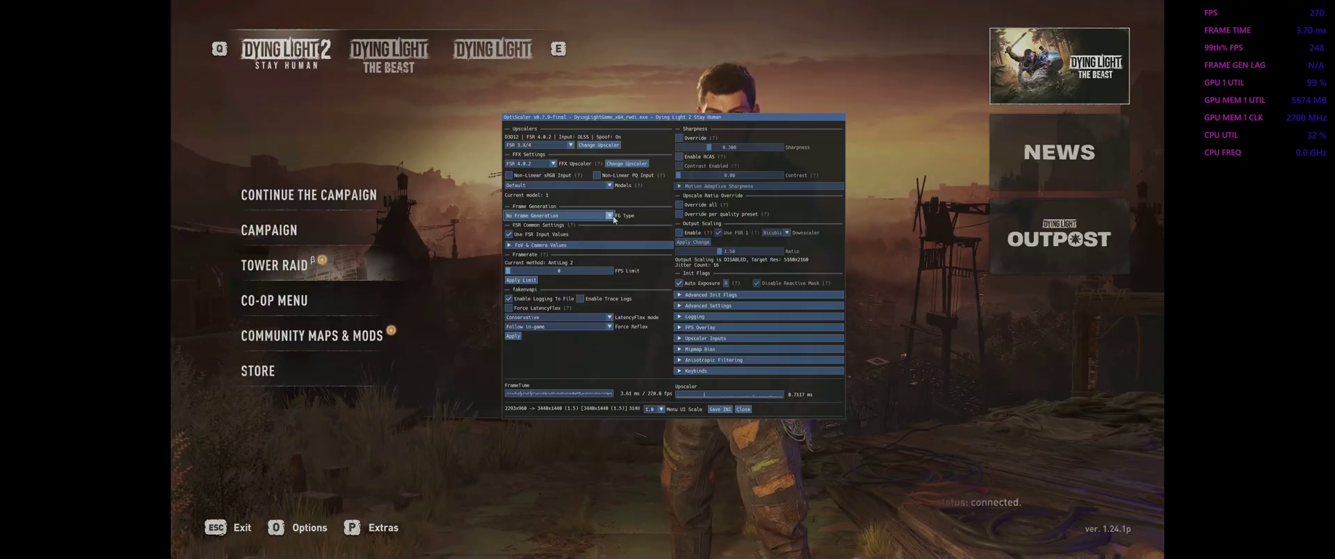
Step: Set OptiScaler's frame generation type to FSR-FG via Nukem's DLSSG
click(612, 217)
key(Down)
key(Down)
key(Return)
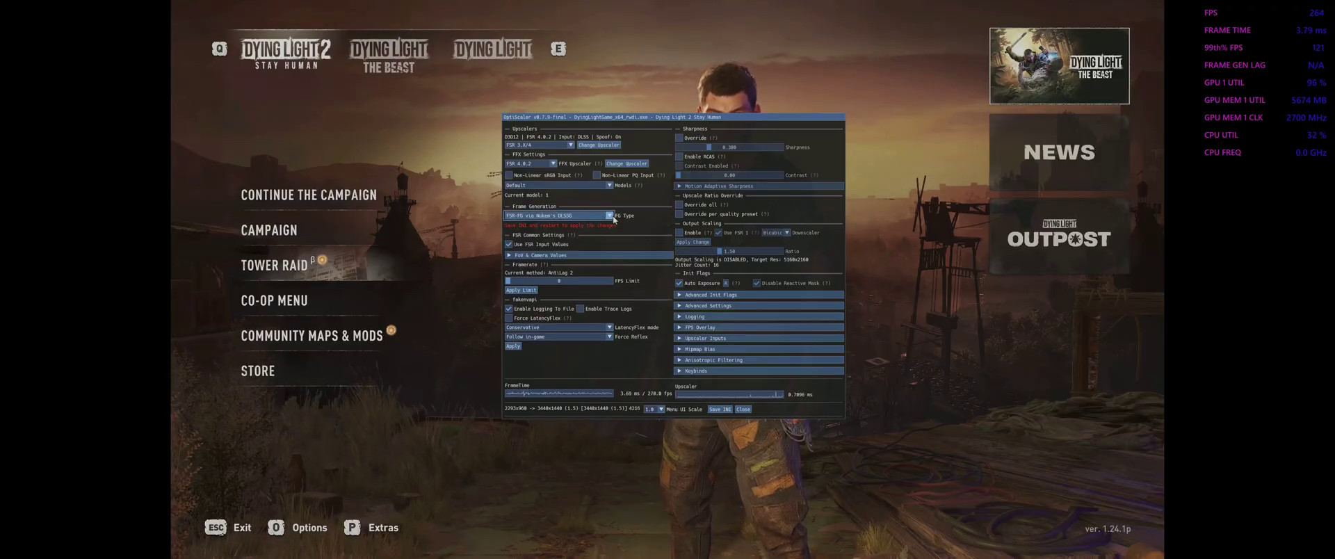
Step: Save the changed OptiScaler settings to its INI file
key(Down)
key(Down)
key(Down)
key(Down)
key(Down)
key(Down)
key(Down)
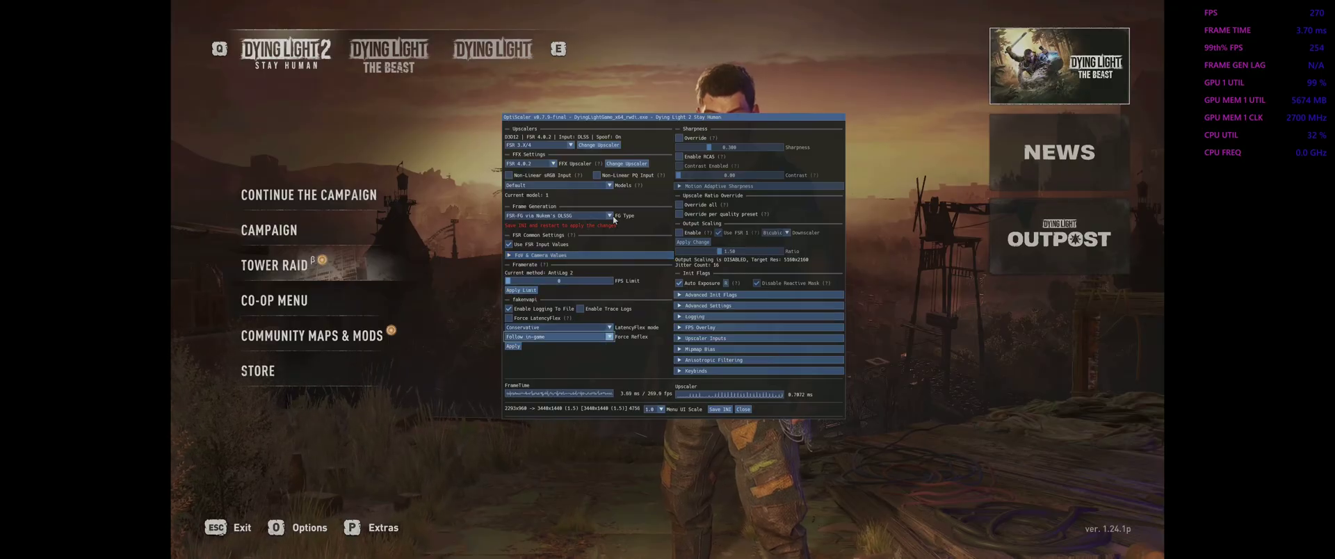
key(Down)
key(Down)
key(Down)
key(Right)
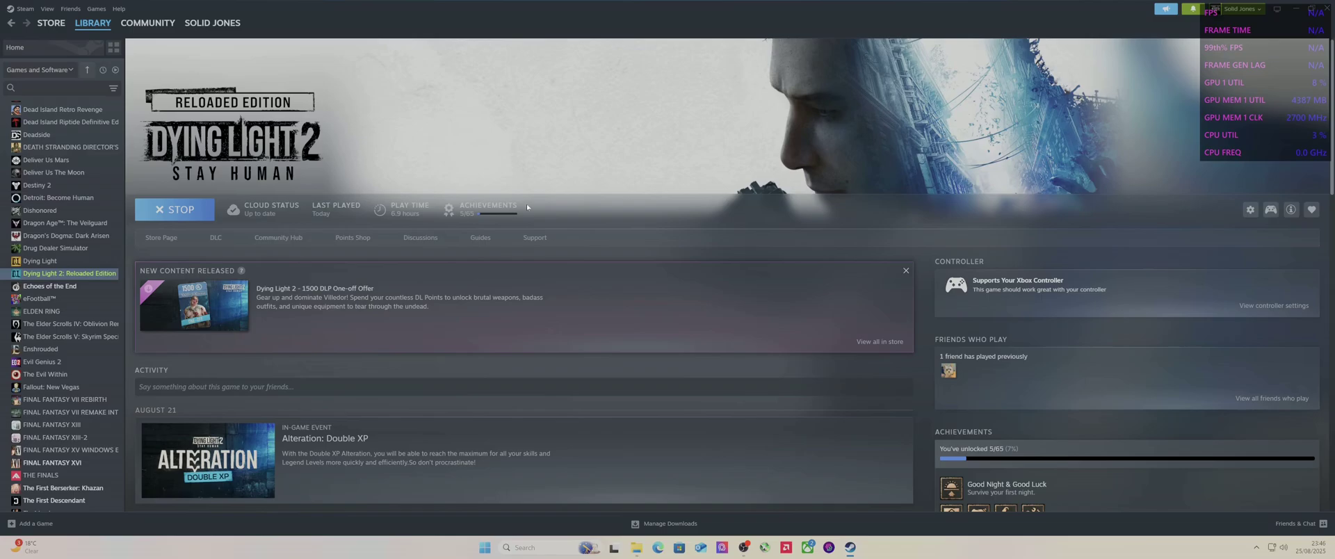
Step: Stop the running Dying Light 2: Reloaded Edition from its Steam library page and confirm exiting the game
click(1291, 10)
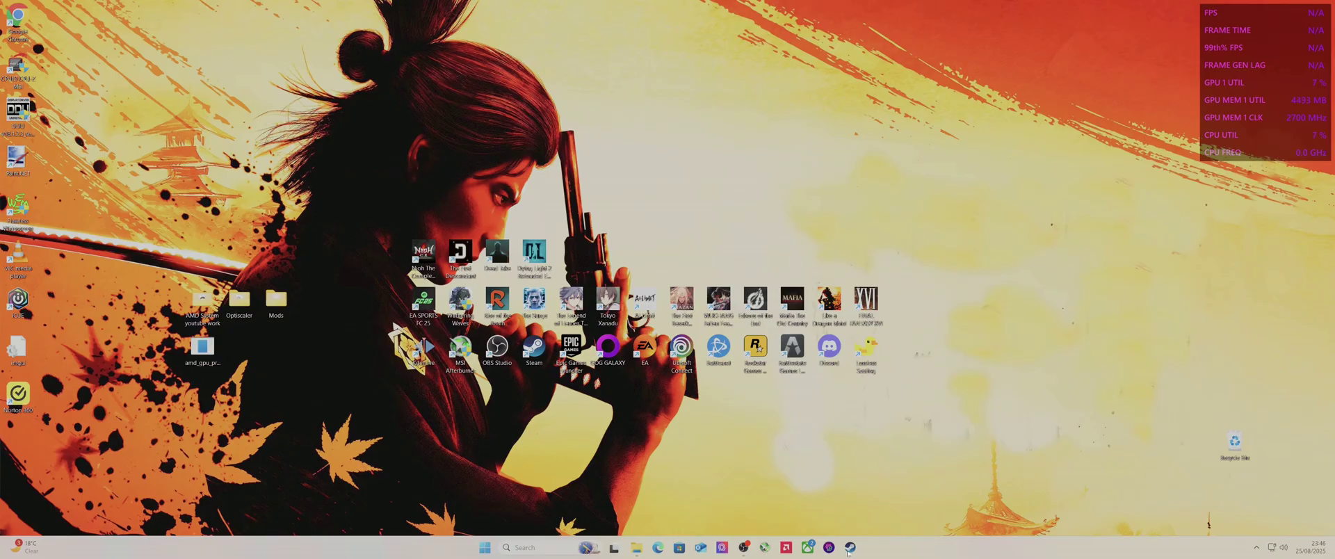
mouse_move(848, 551)
click(822, 500)
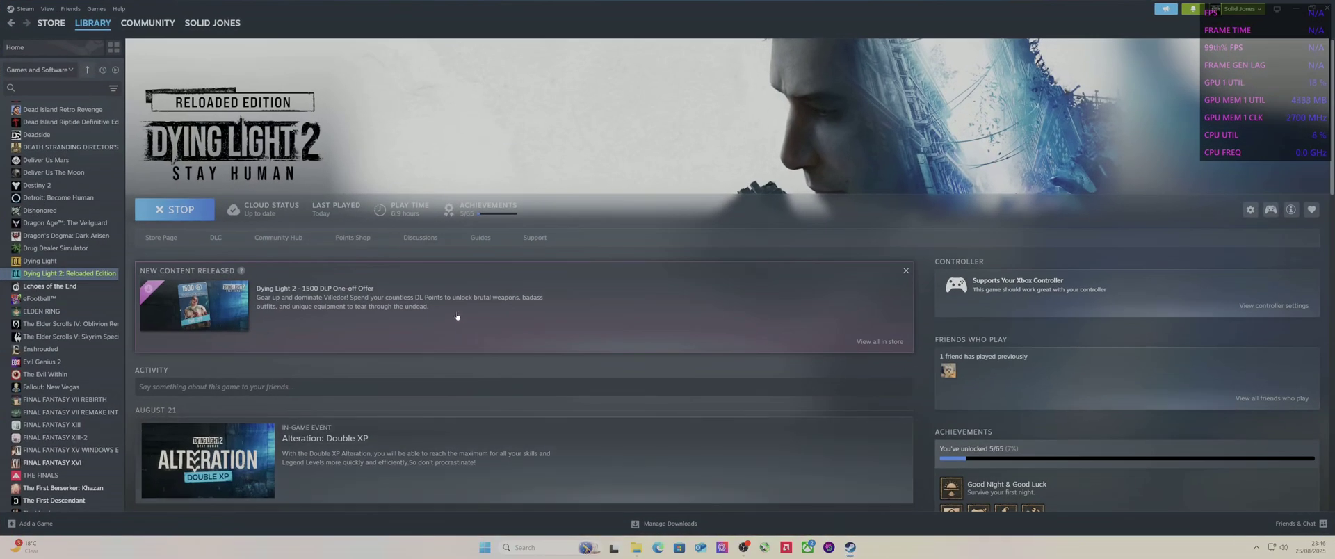
click(78, 261)
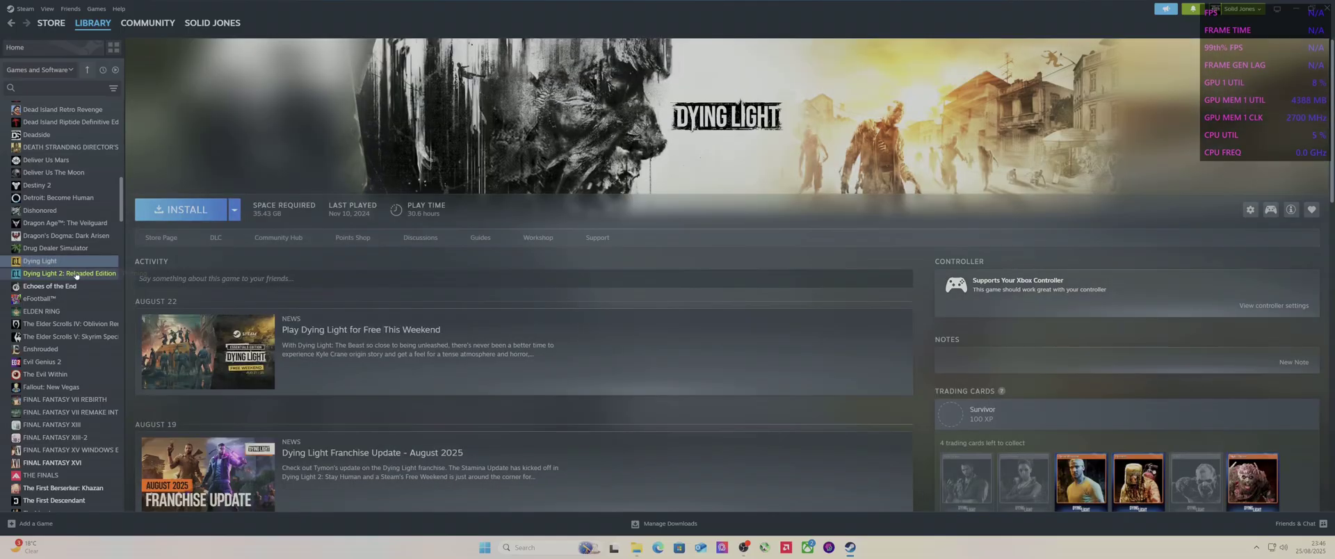
click(76, 275)
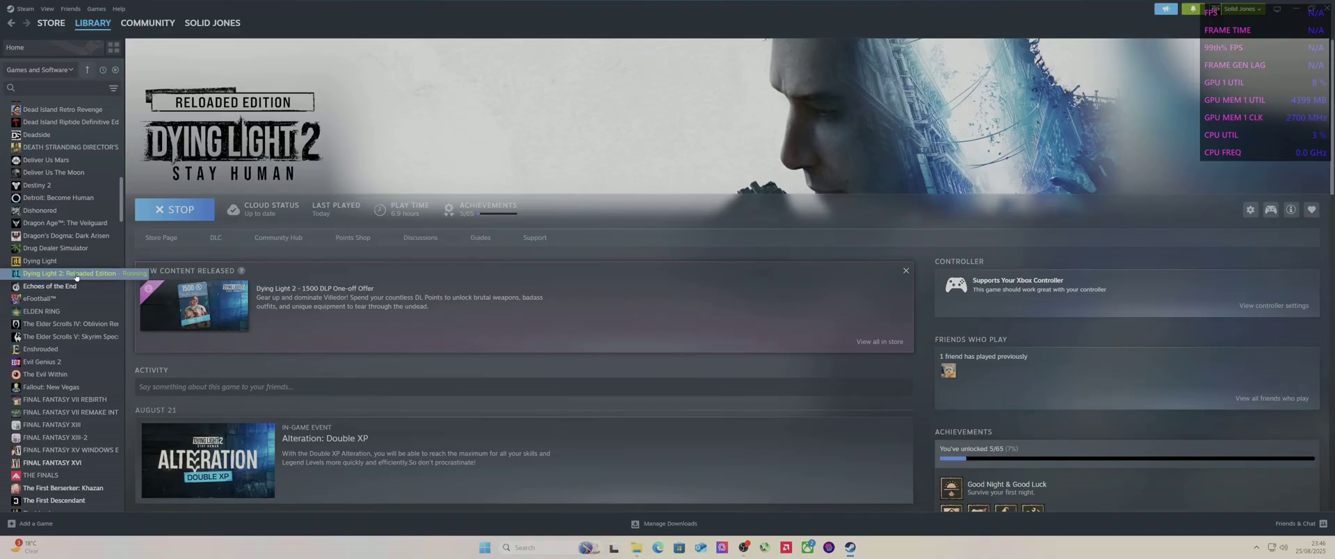
click(849, 548)
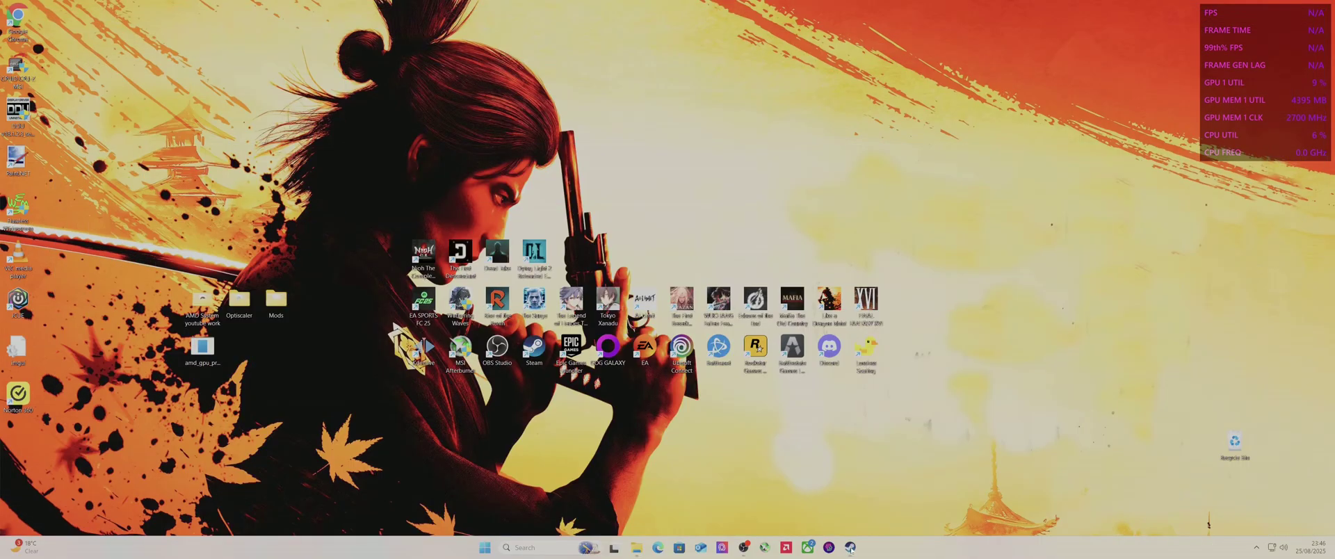
click(850, 548)
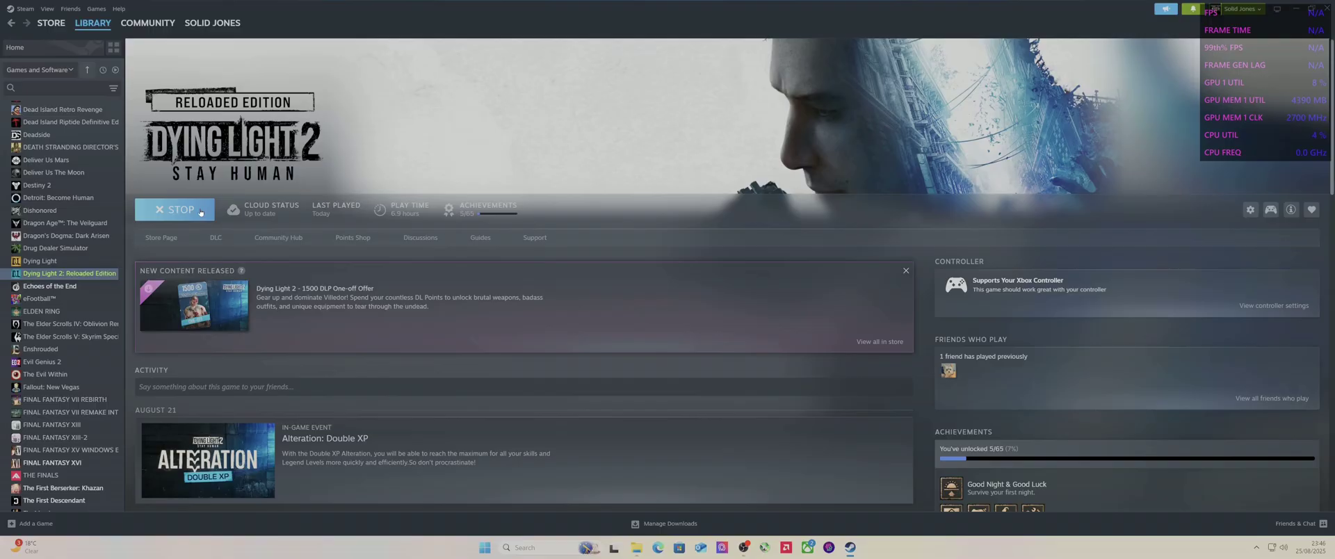
click(200, 212)
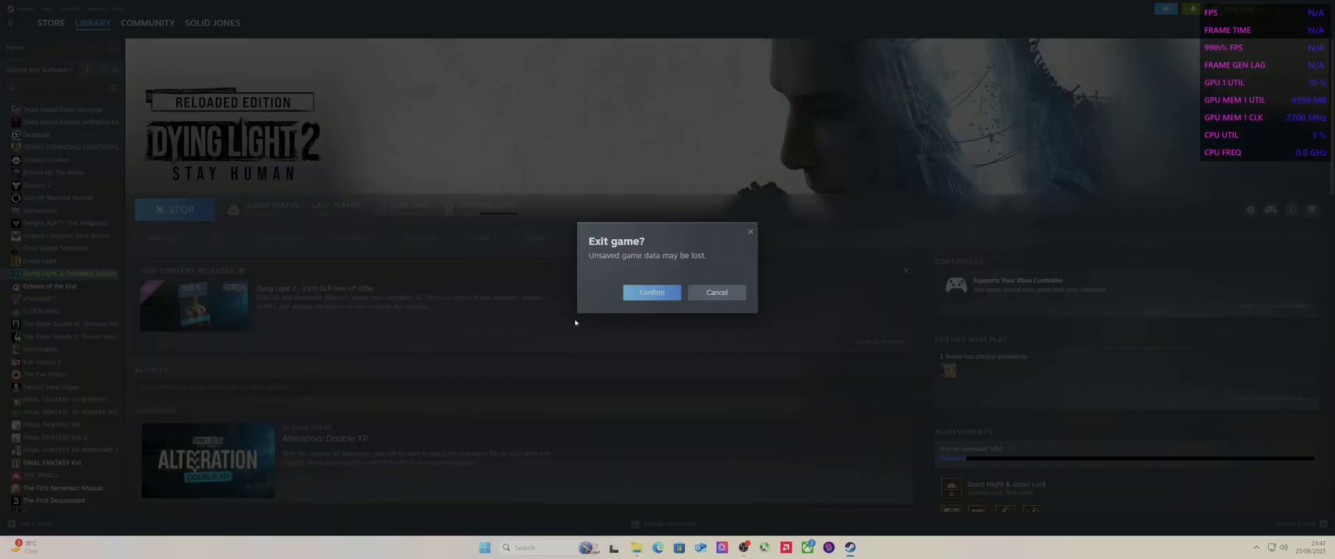
click(650, 296)
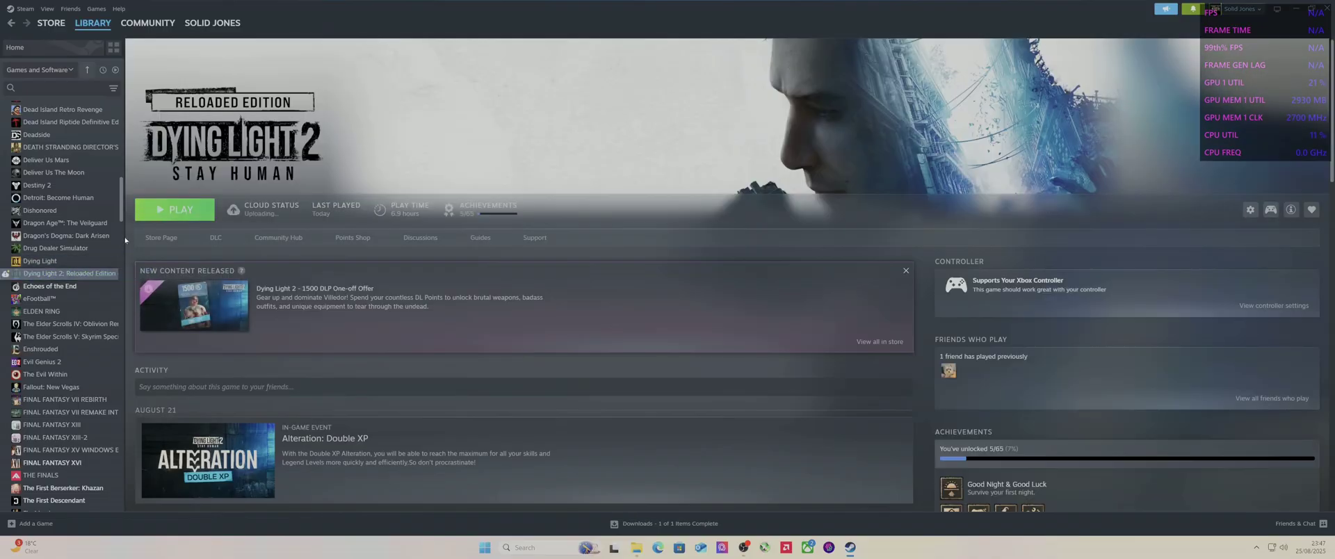
Step: Relaunch the game, load into the campaign and check the frame generation status in the OptiScaler overlay
click(172, 210)
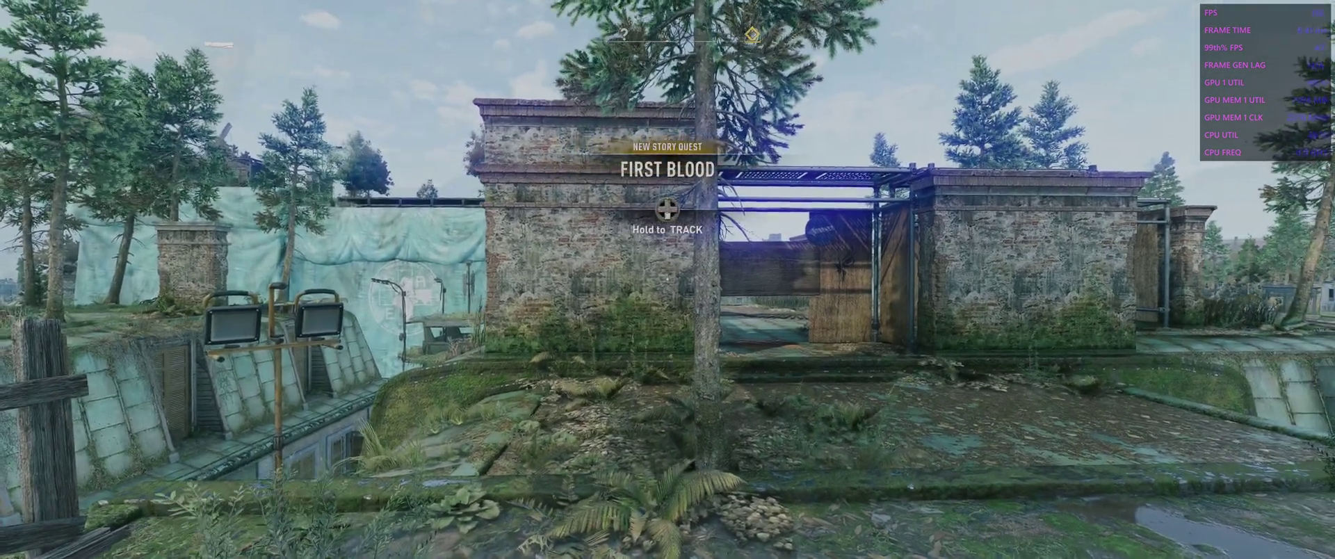
key(Insert)
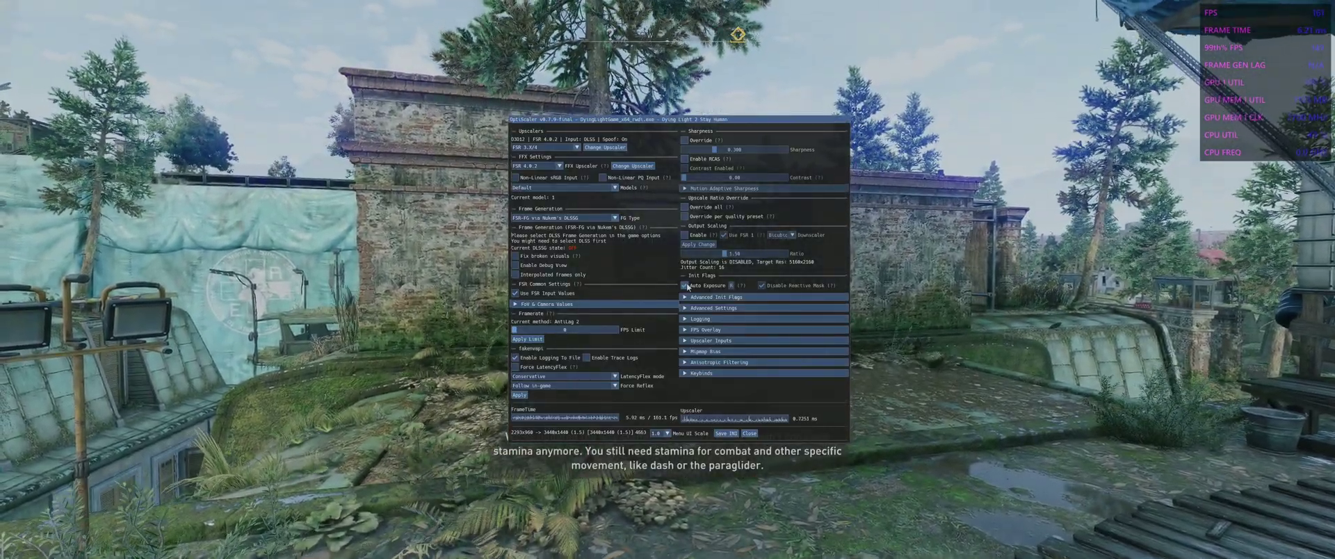
key(Insert)
Step: Pause the game and open the video options down to the Frame Generation setting
key(Escape)
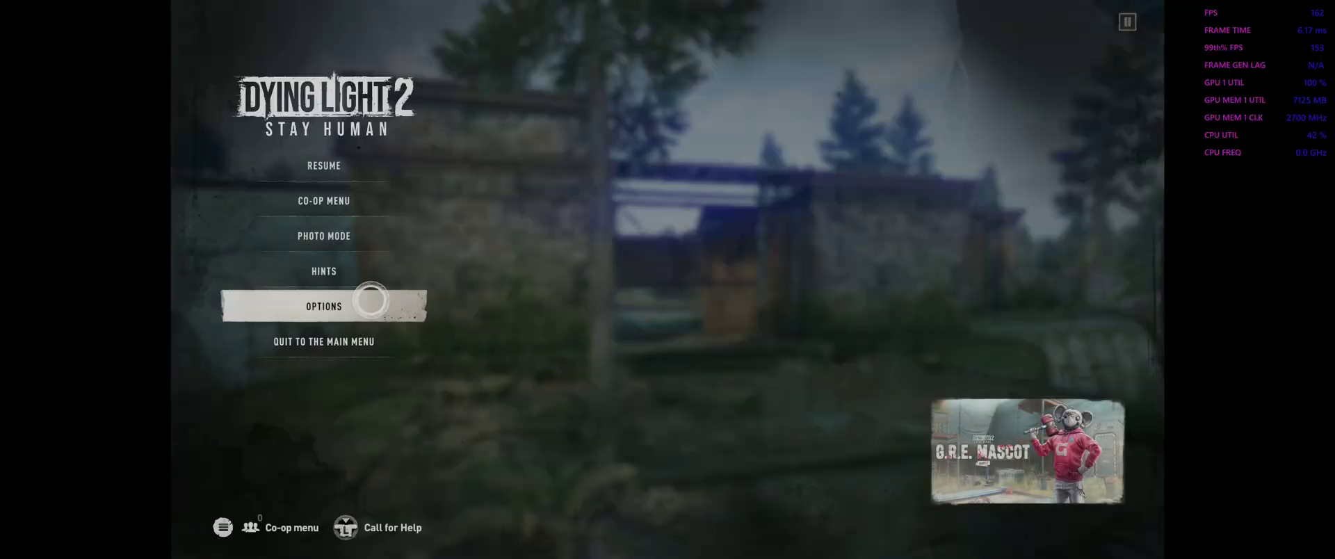
click(371, 299)
key(e)
key(e)
key(e)
key(e)
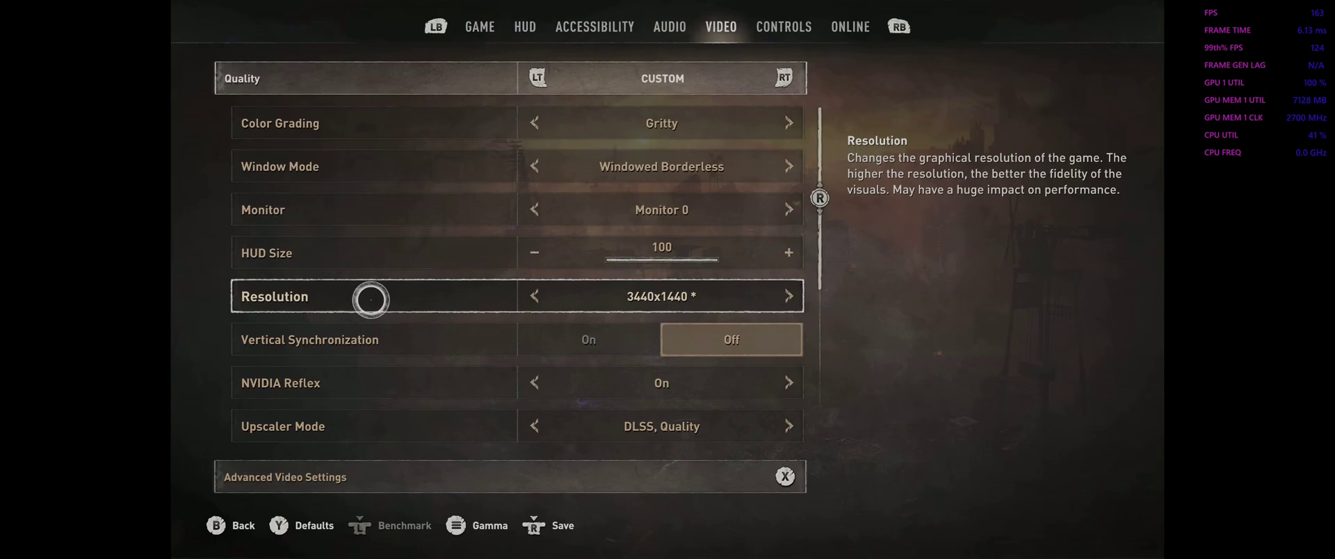
scroll(404, 229, down, 2)
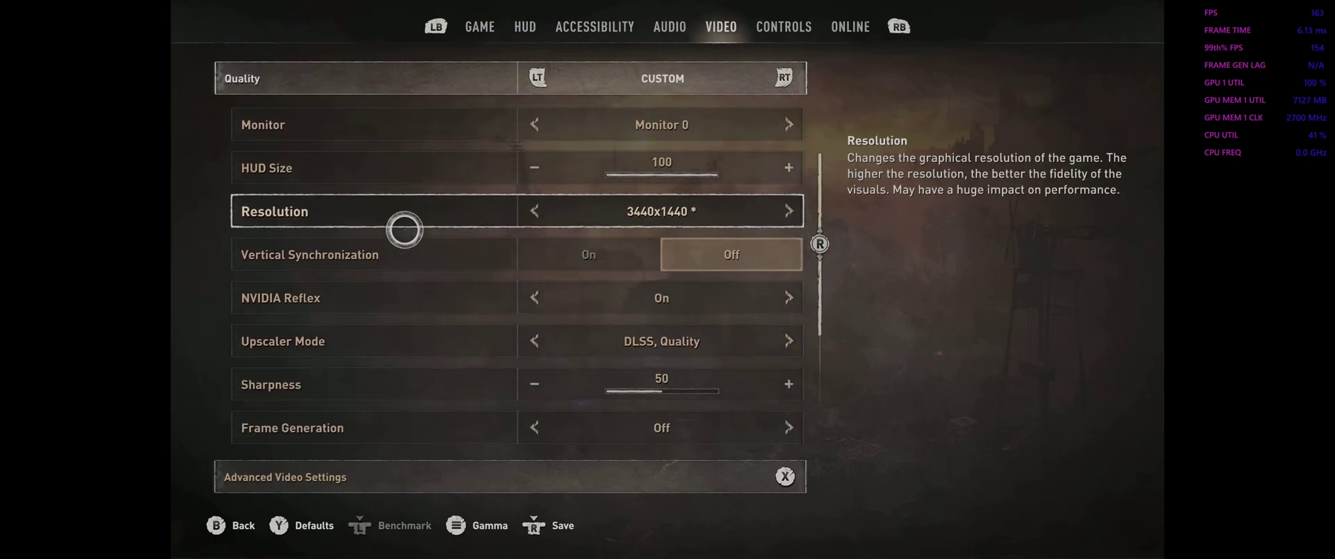
scroll(404, 230, down, 3)
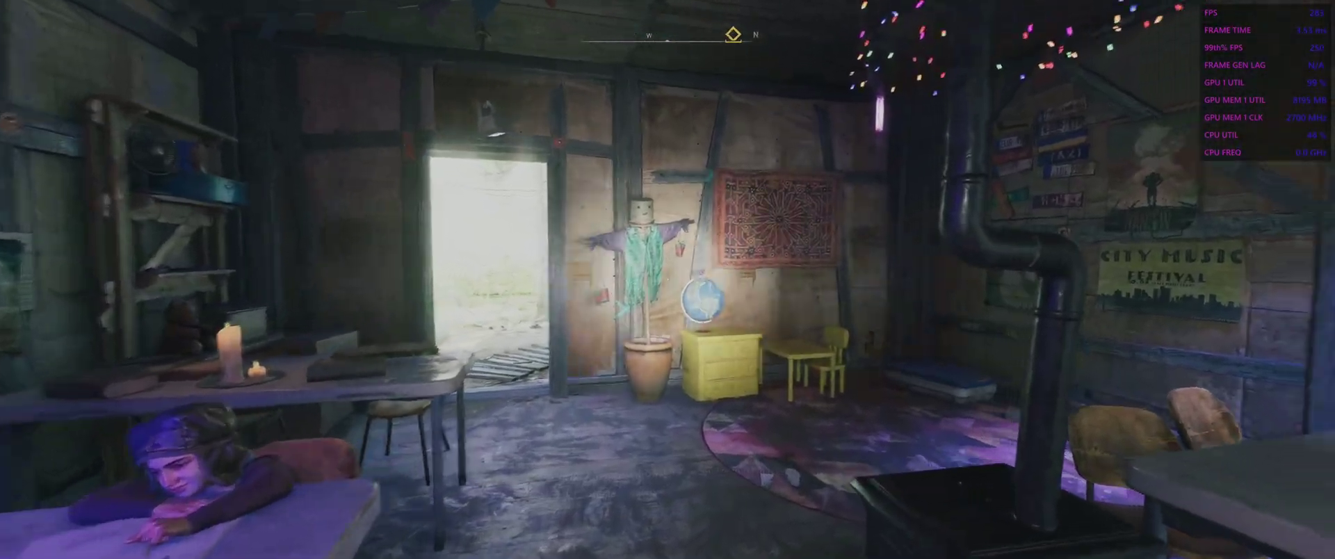
Step: Walk around the room in the game to examine how it runs, and leave gameplay
key(w)
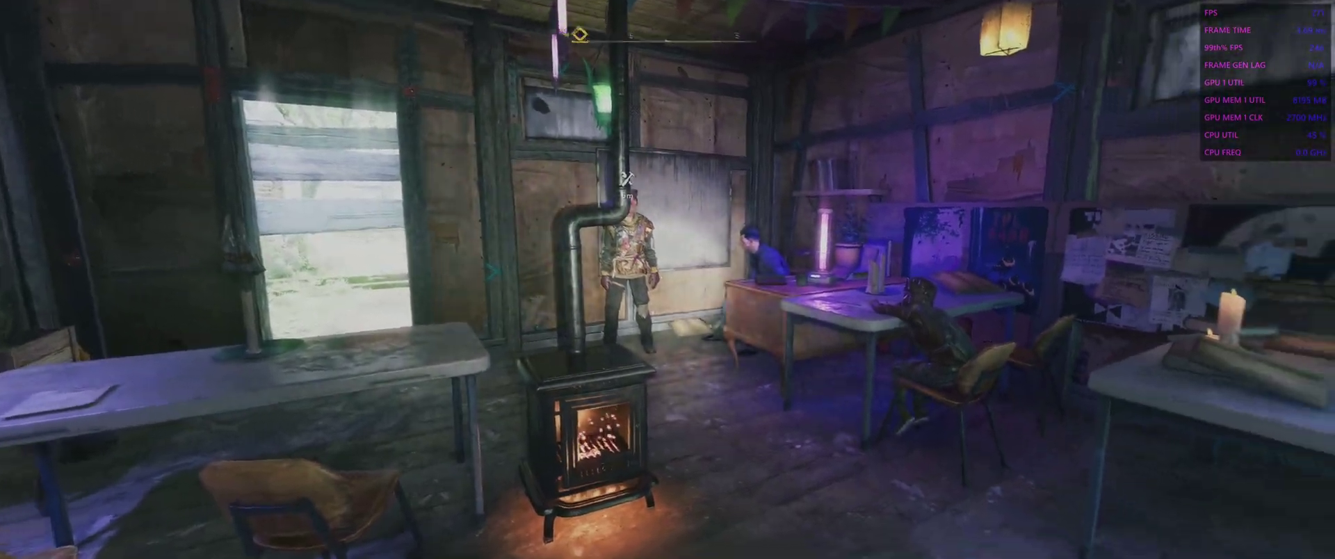
key(w)
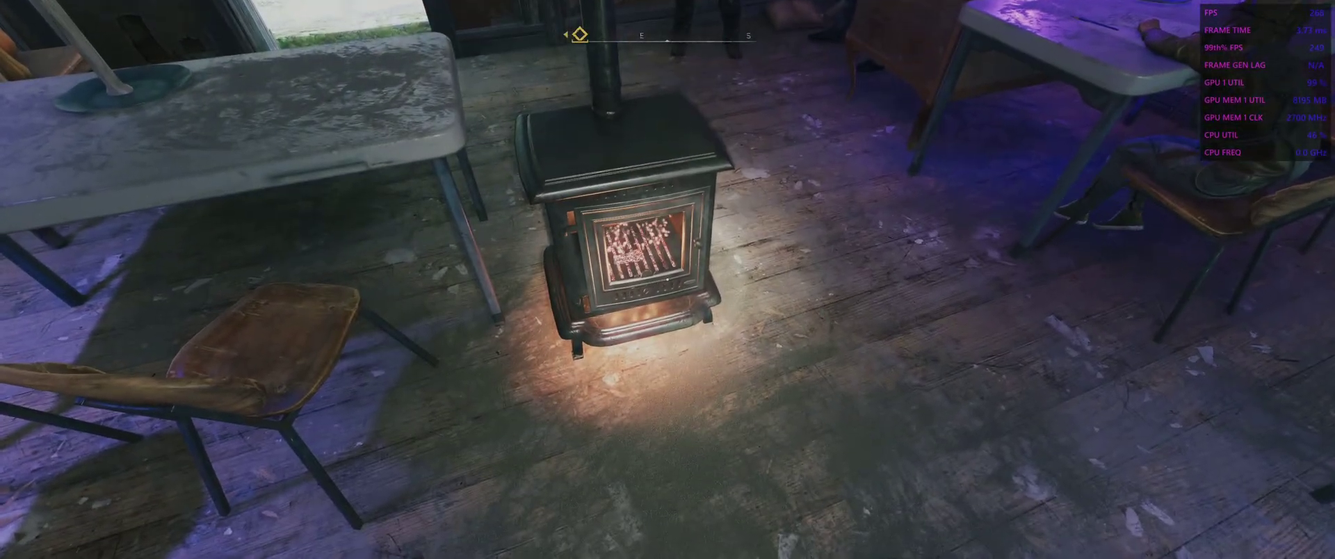
key(w)
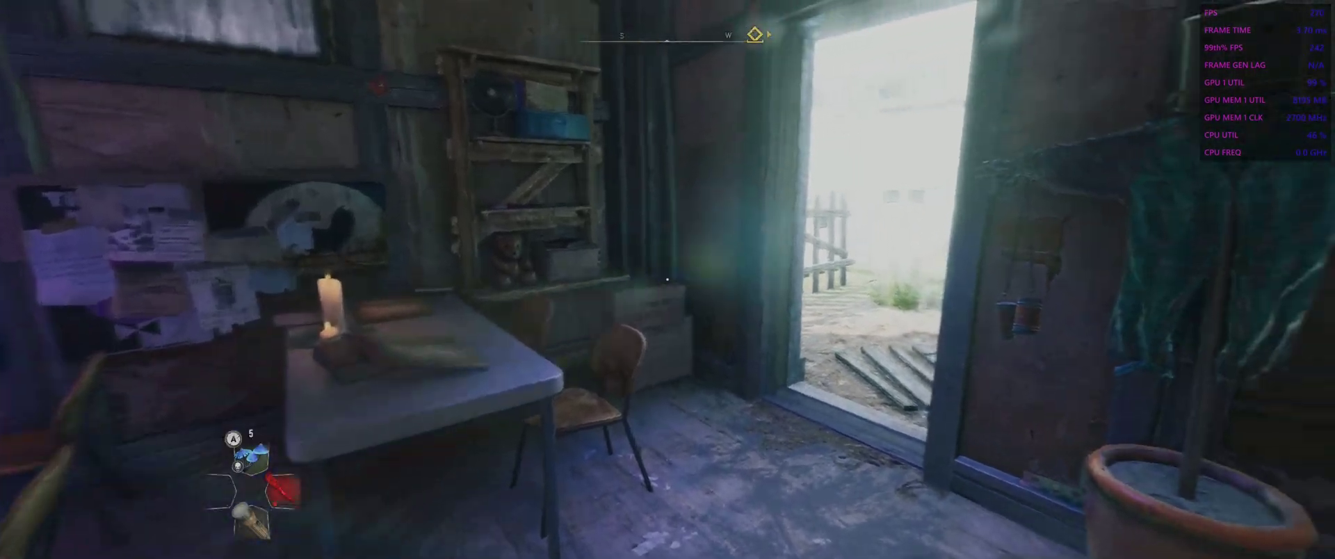
key(w)
key(Escape)
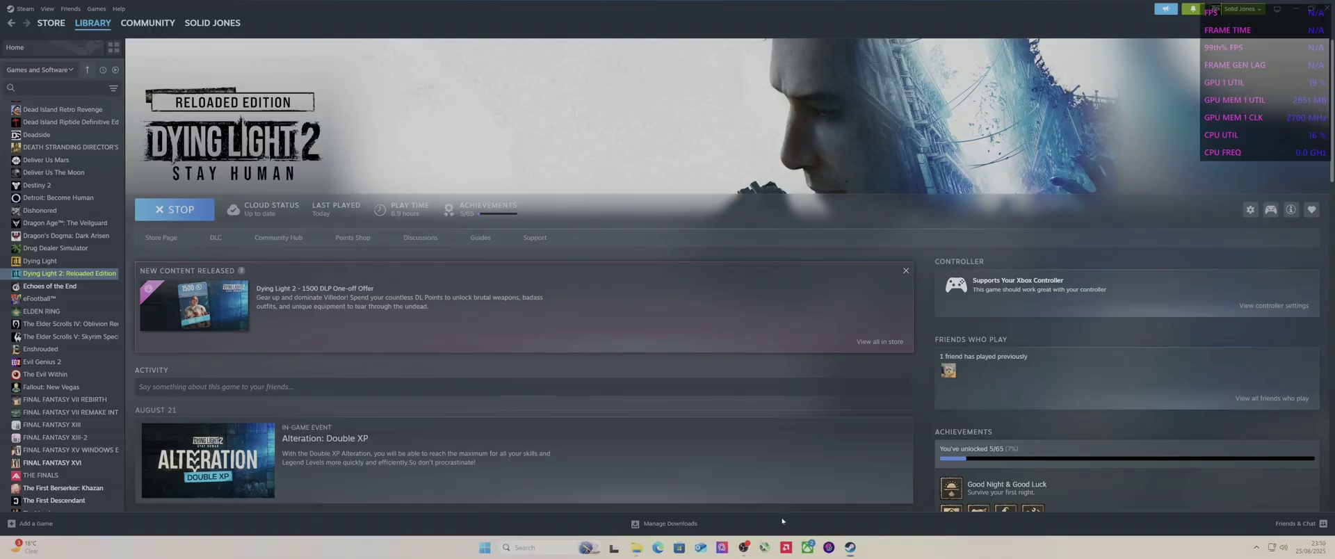
Step: Switch from Steam to the OBS Studio window
click(745, 547)
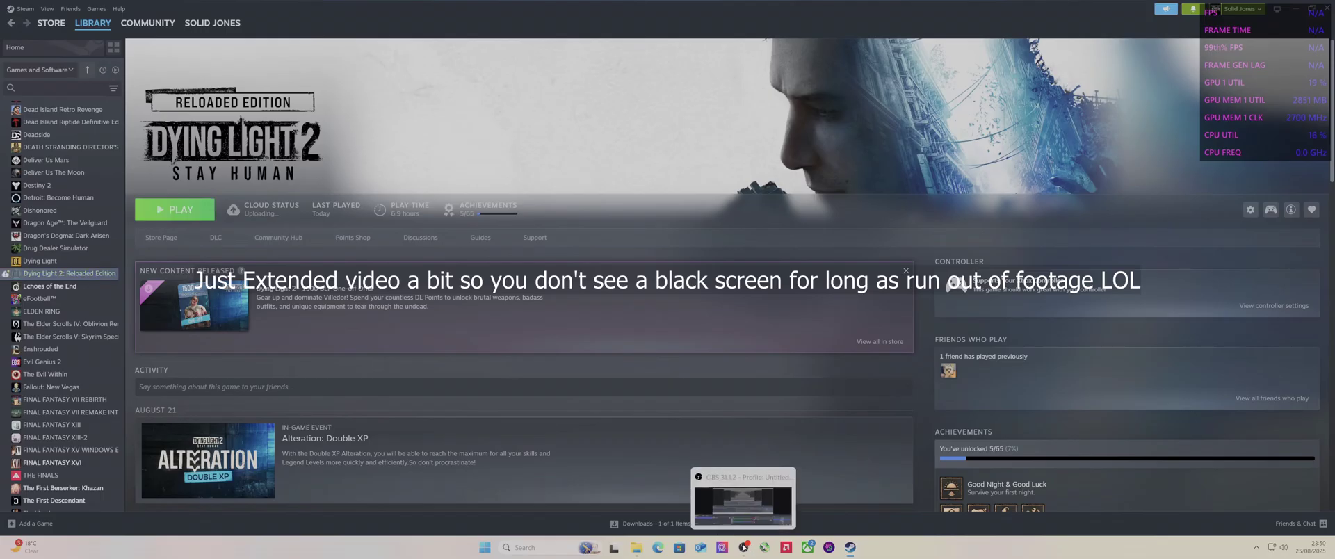
click(744, 547)
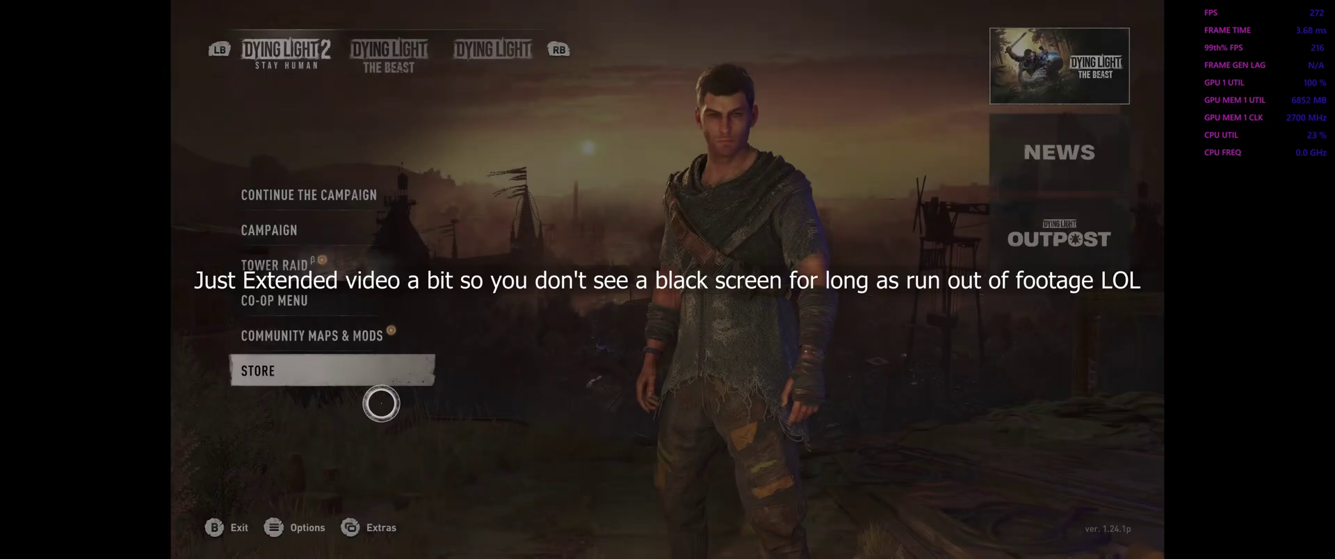
key(Escape)
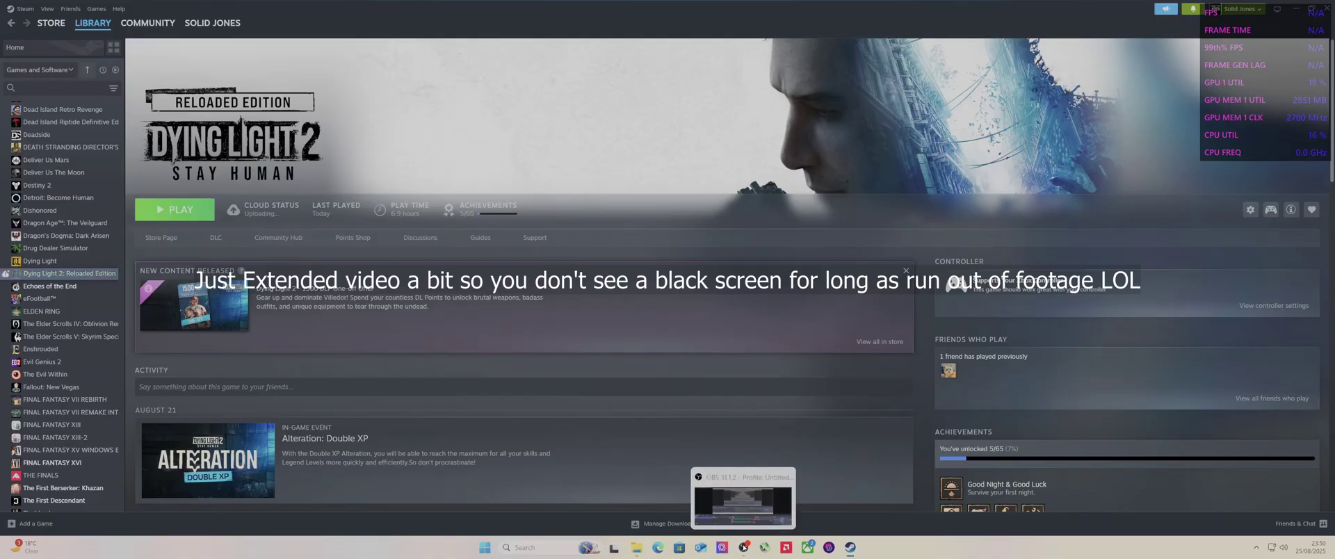
click(744, 547)
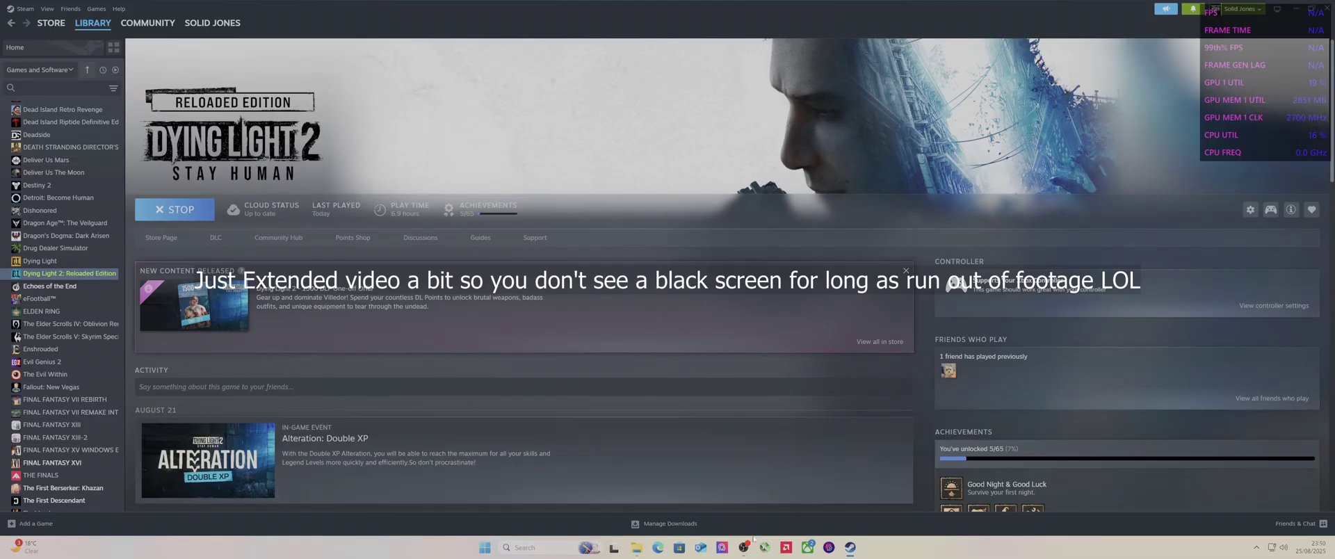
mouse_move(744, 547)
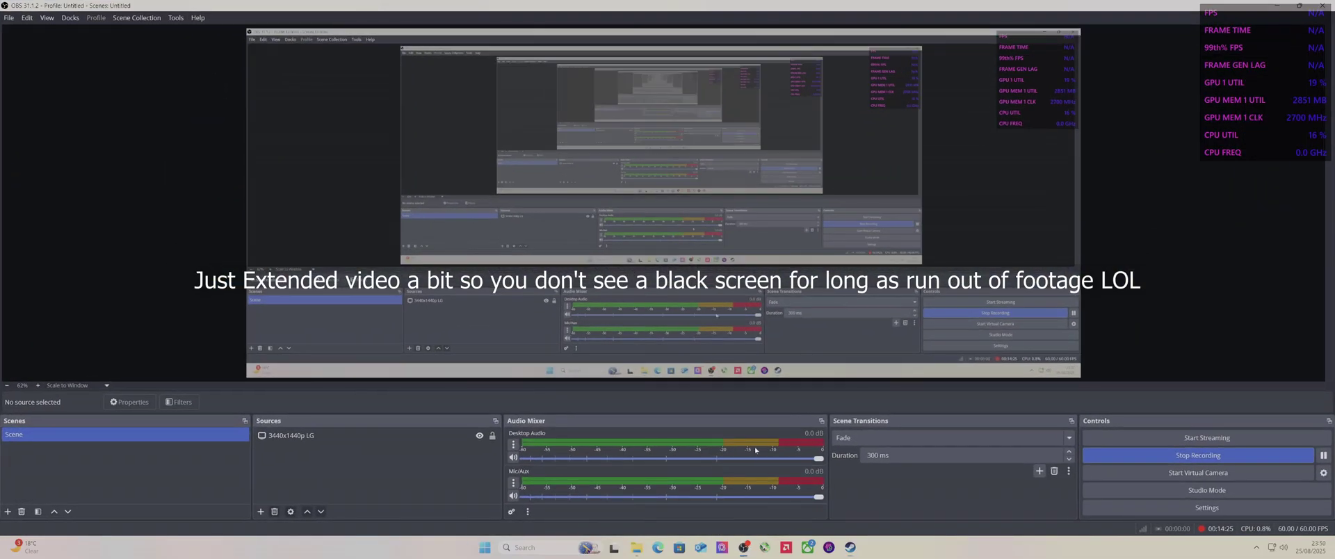